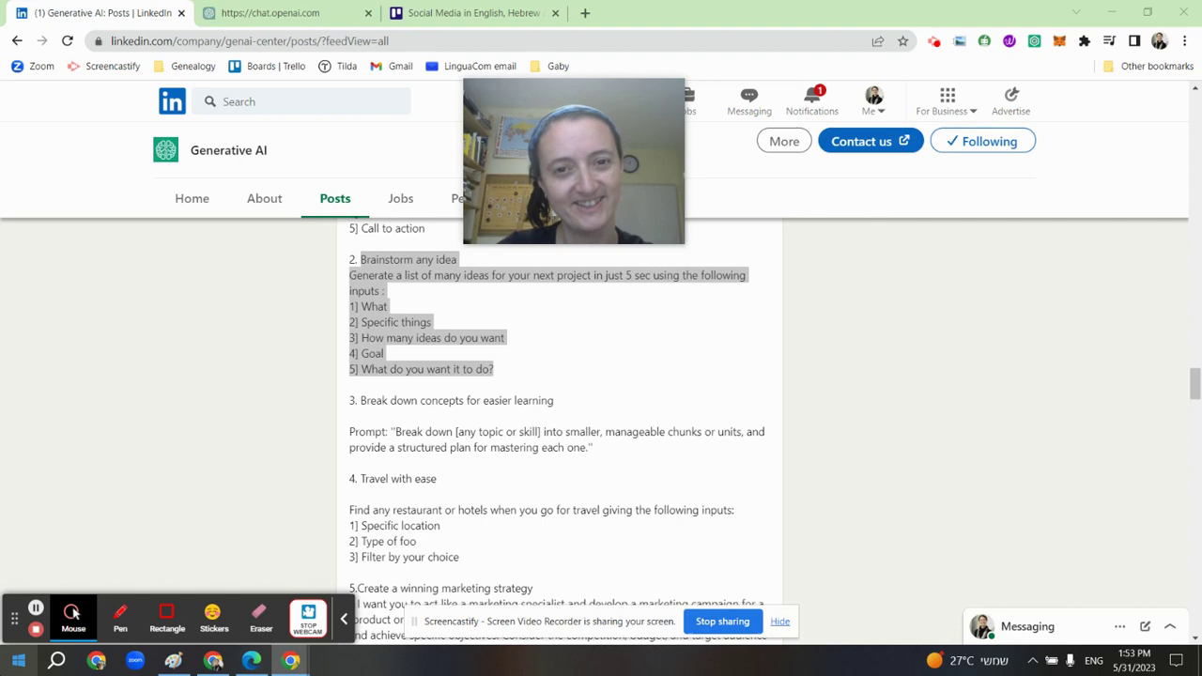
click(24, 462)
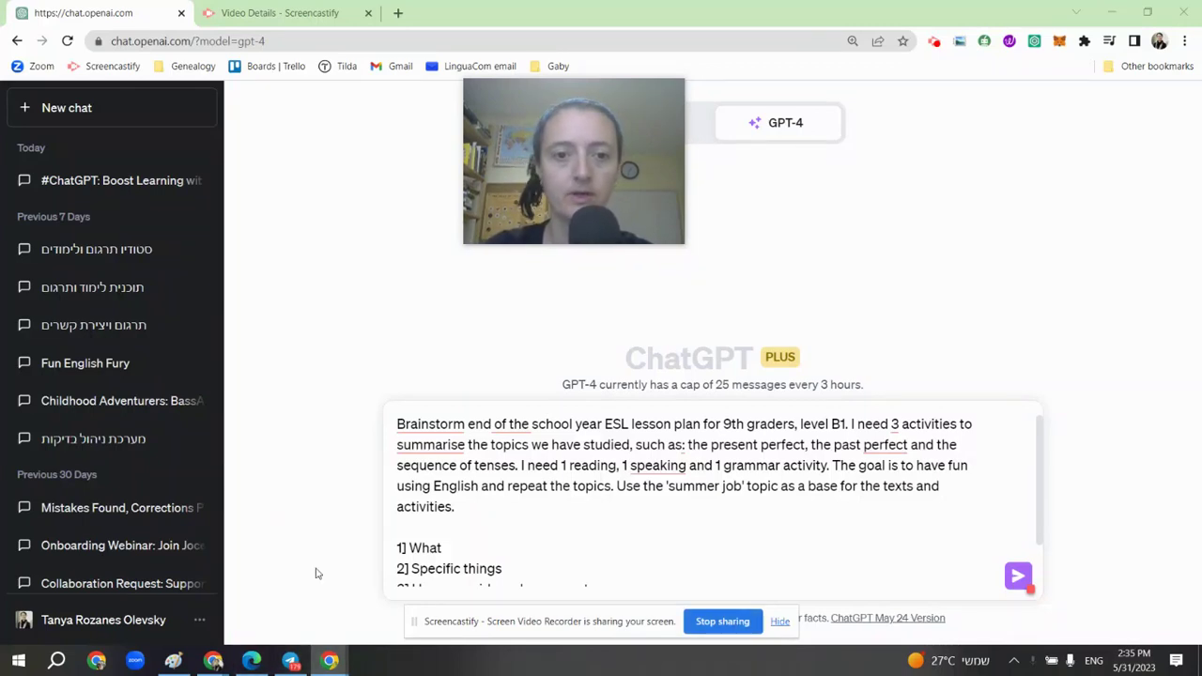
Correct the lesson-plan prompt's grammar: "Brainstorm an", "summarize", and commas after "the past perfect" and "1 speaking"
mouse_move(444, 426)
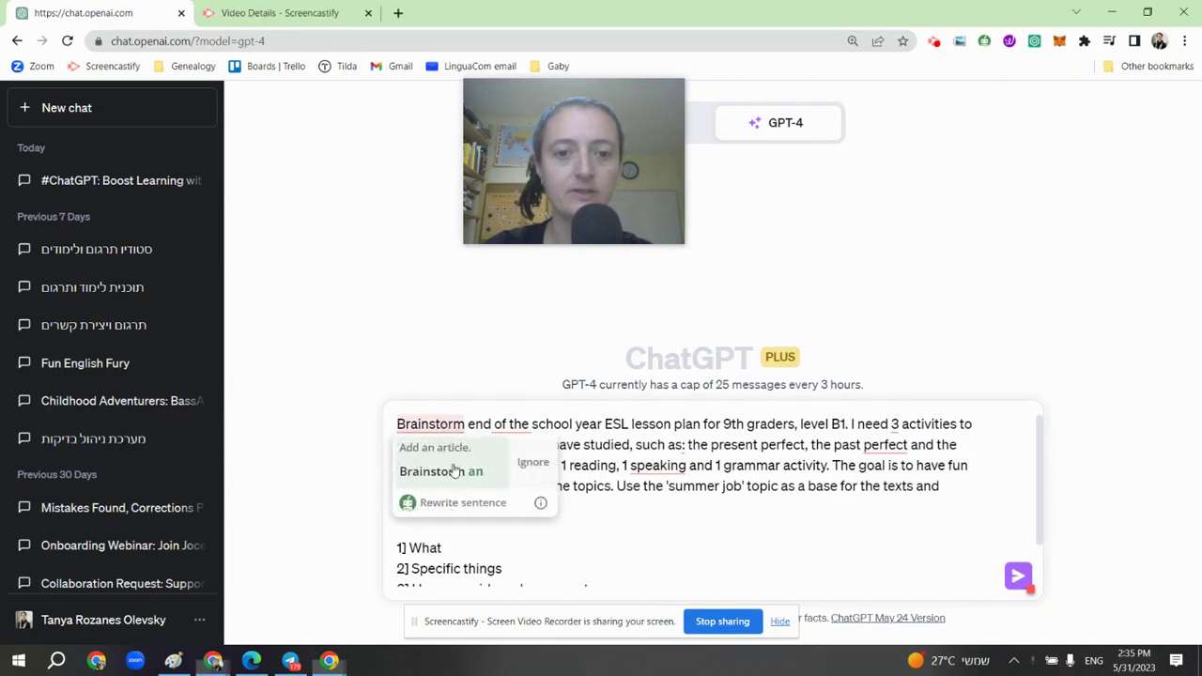
click(453, 468)
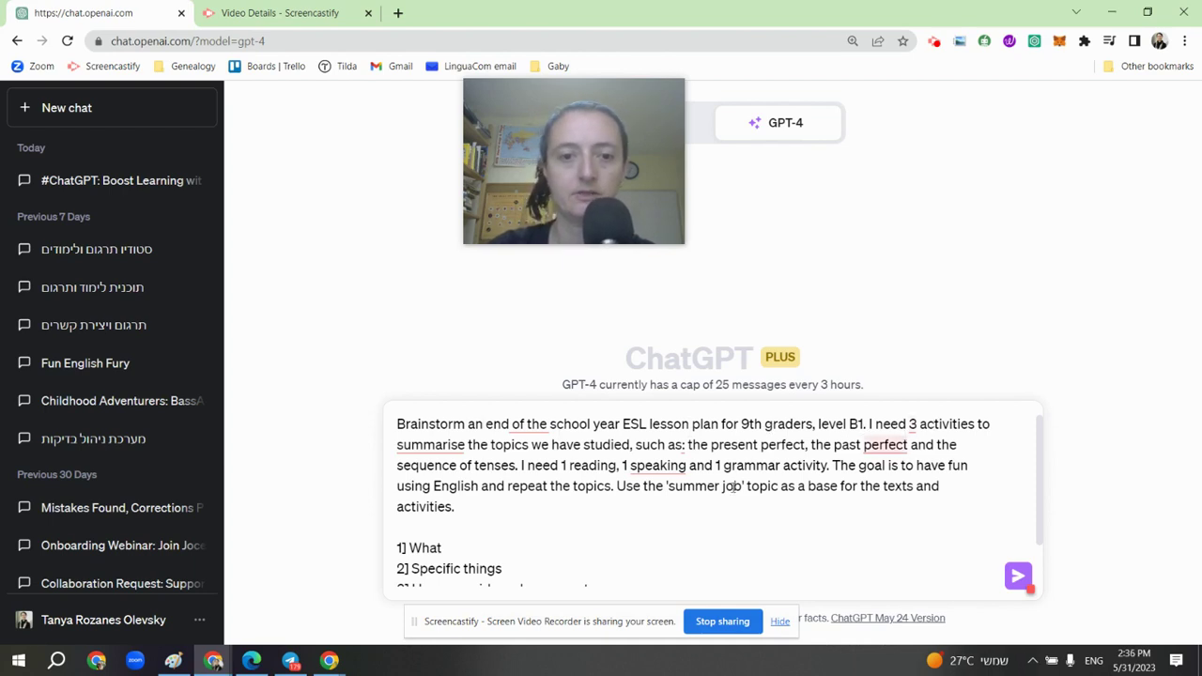
mouse_move(430, 444)
click(531, 465)
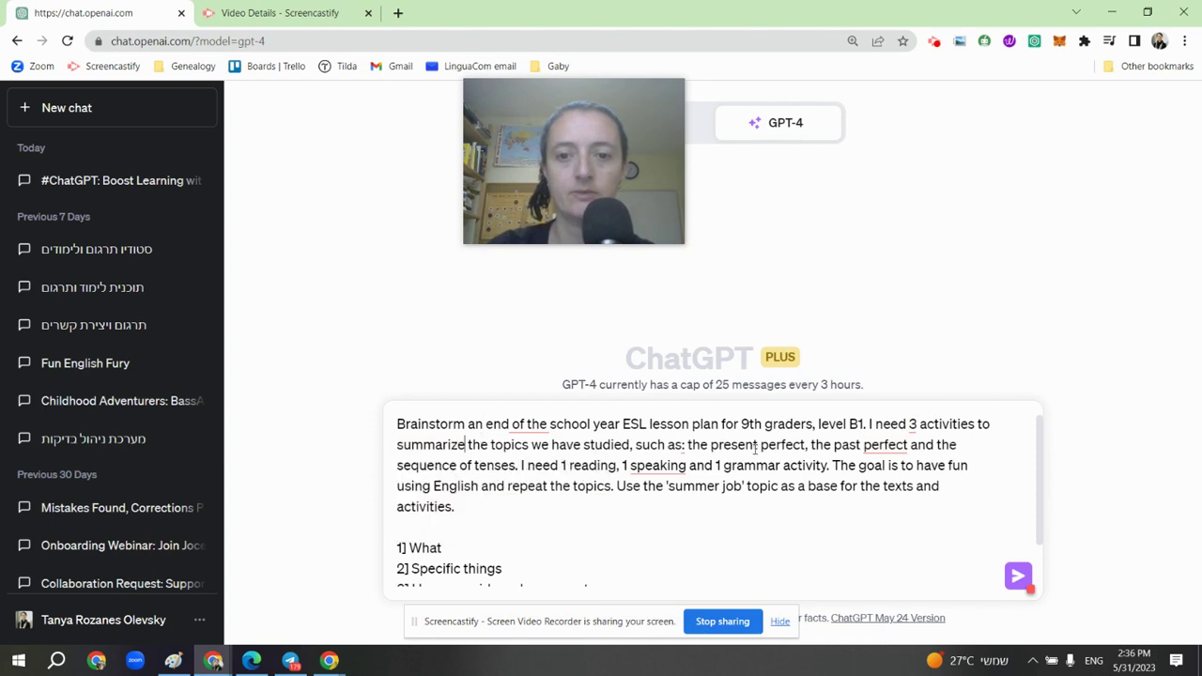
mouse_move(885, 447)
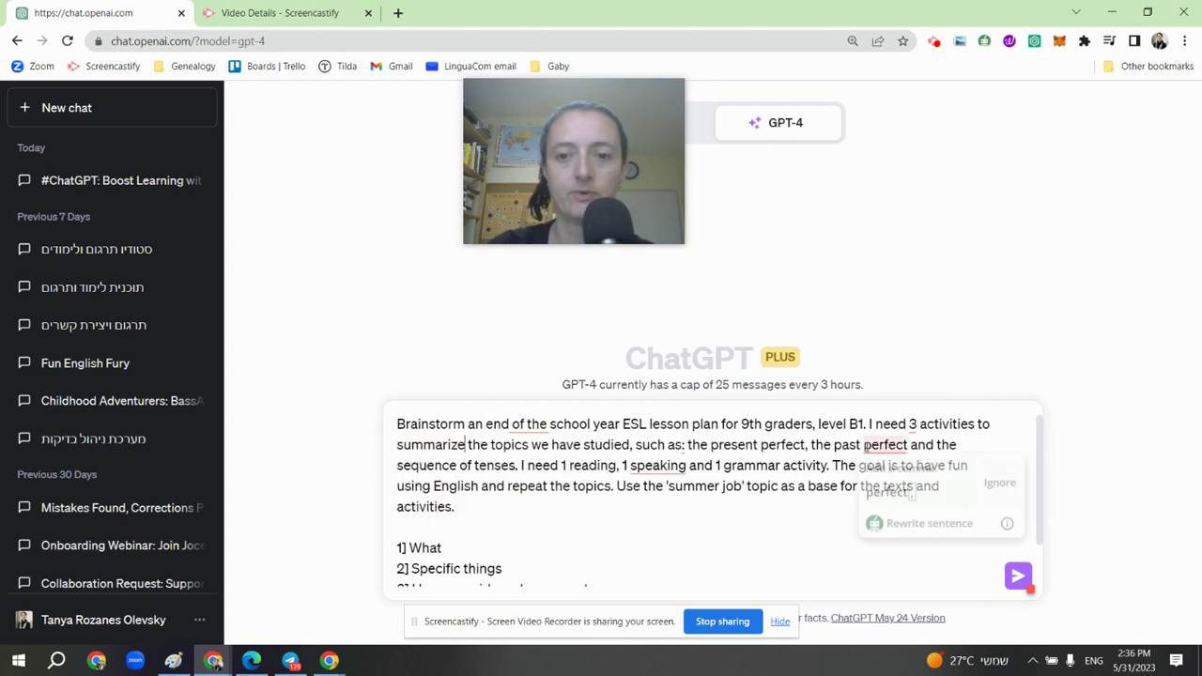
click(899, 490)
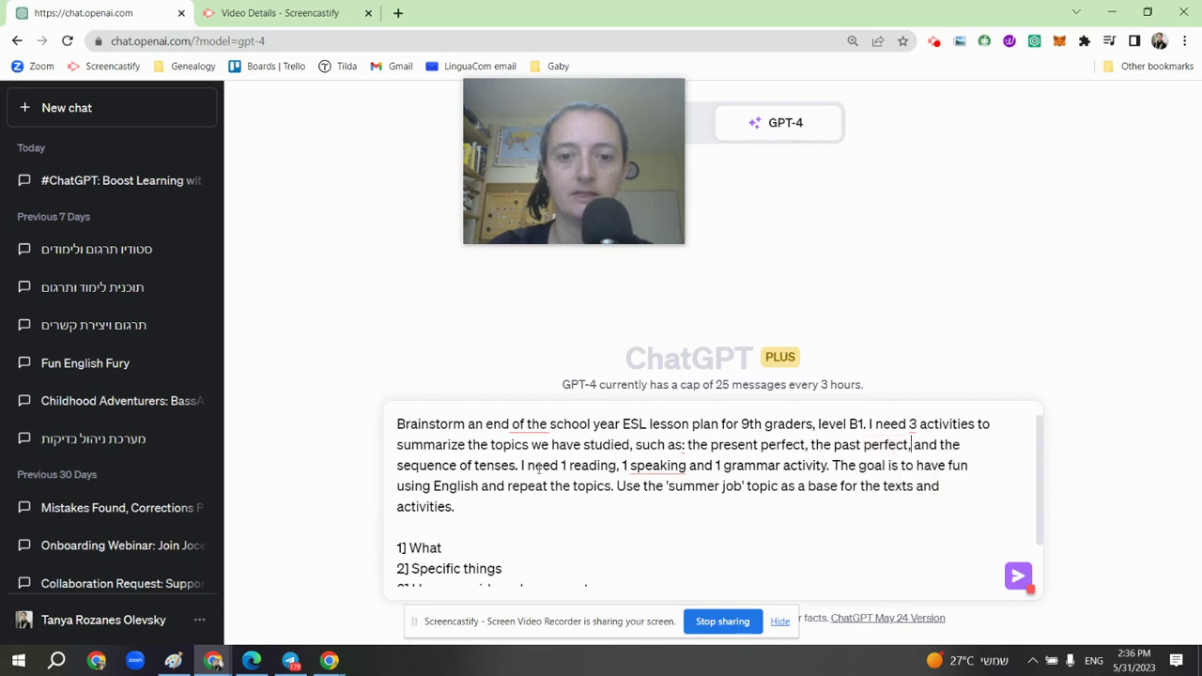
mouse_move(657, 466)
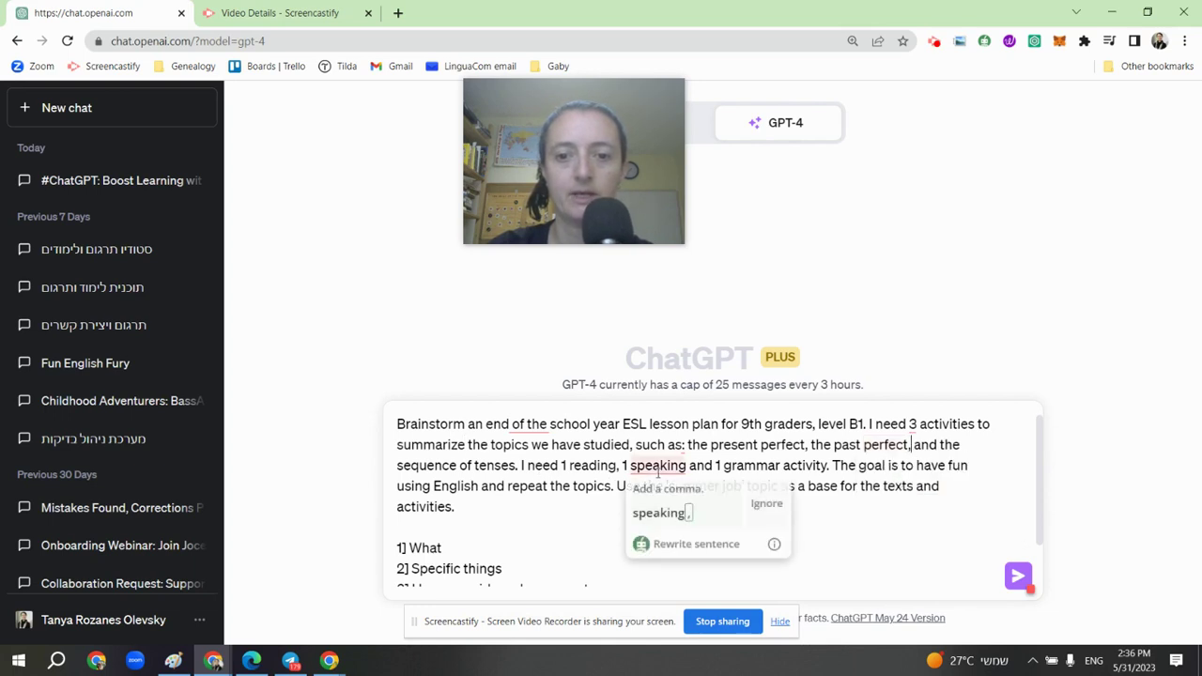
click(660, 514)
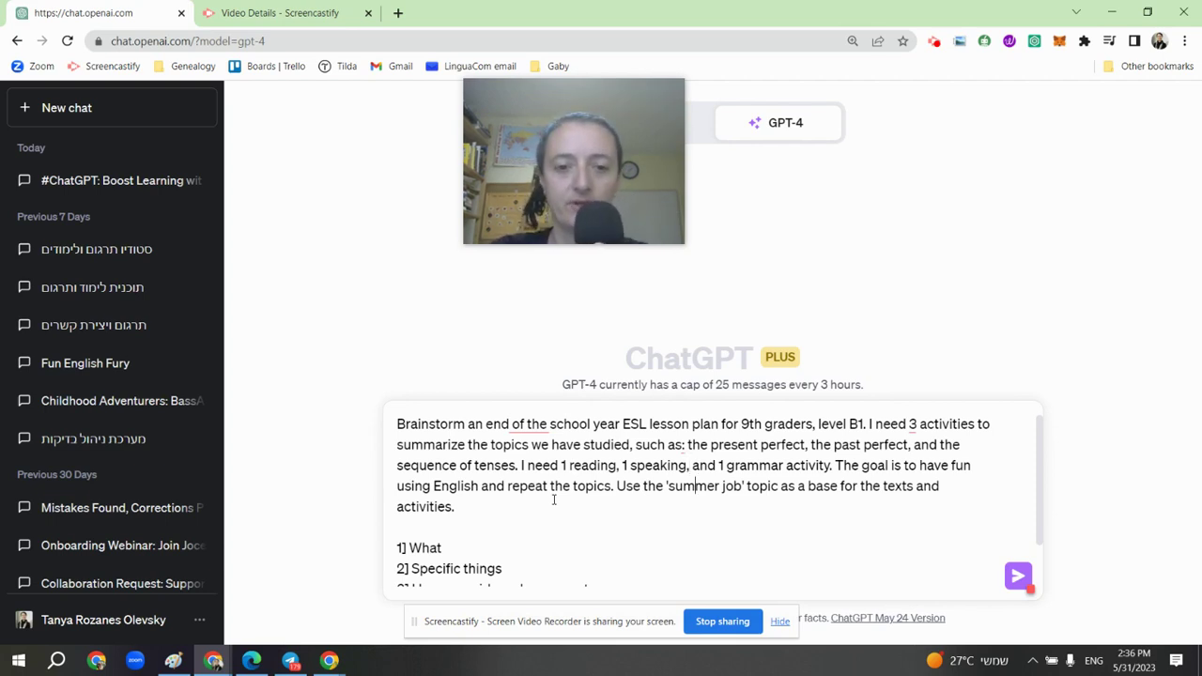
Delete the five-item template list from "What" to "What do you want it to do?" from the prompt and send it
key(Down)
key(Down)
key(Down)
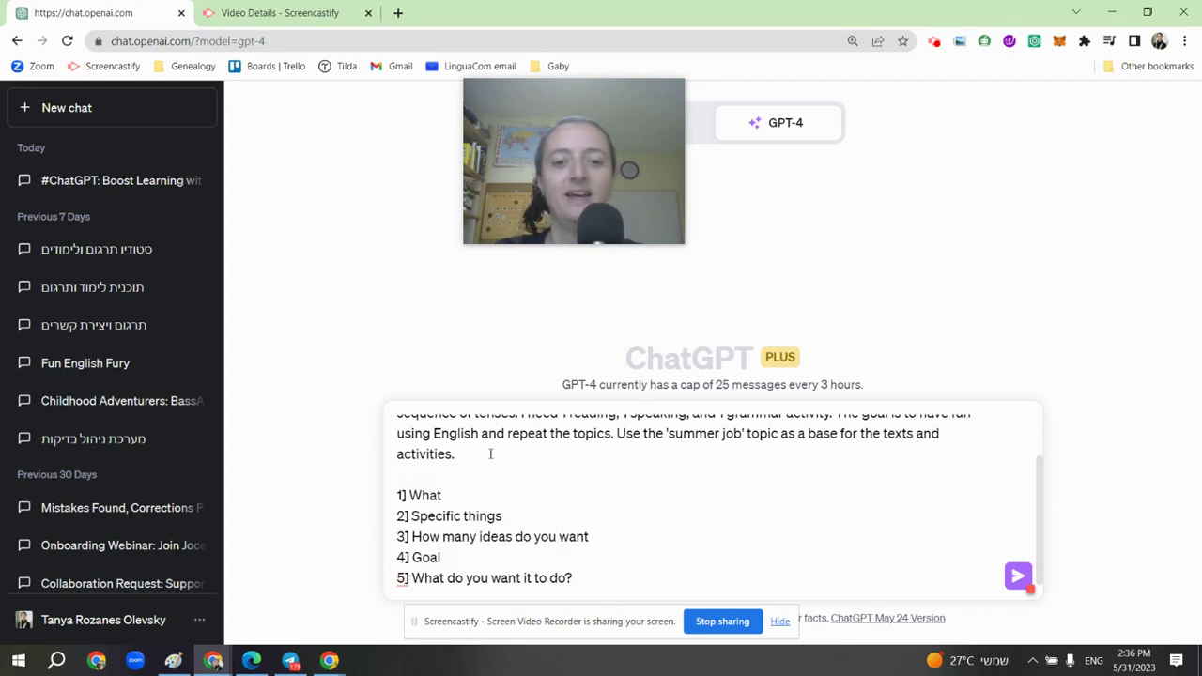
drag(608, 581, 393, 489)
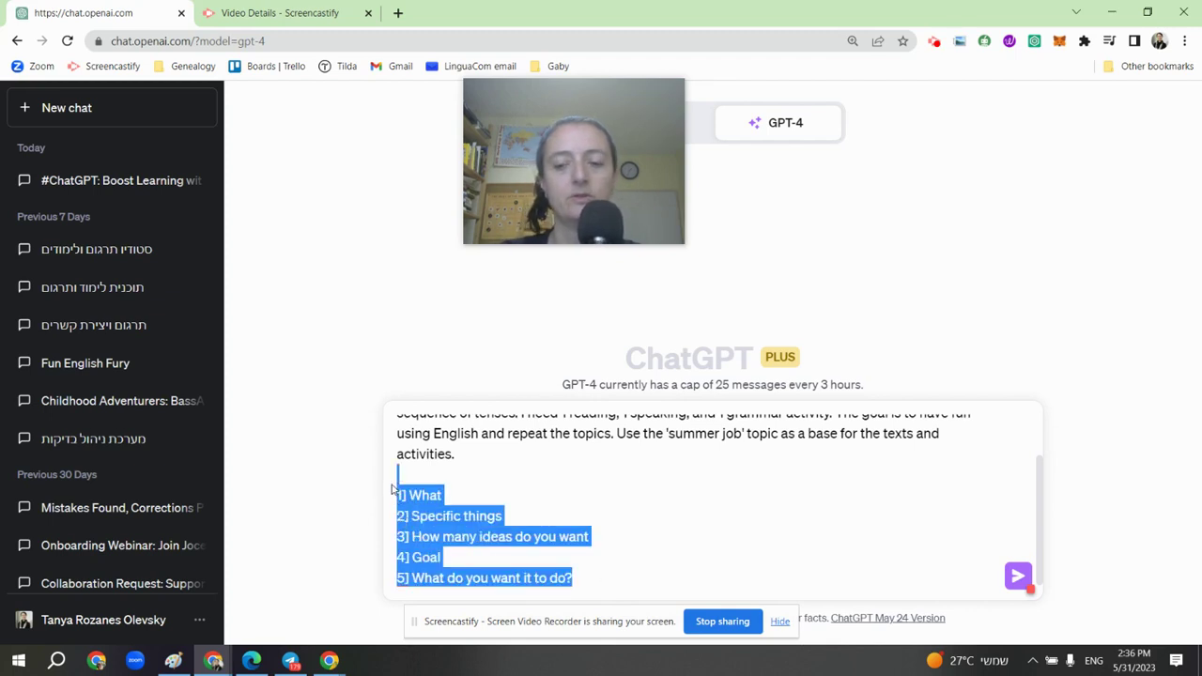
key(BackSpace)
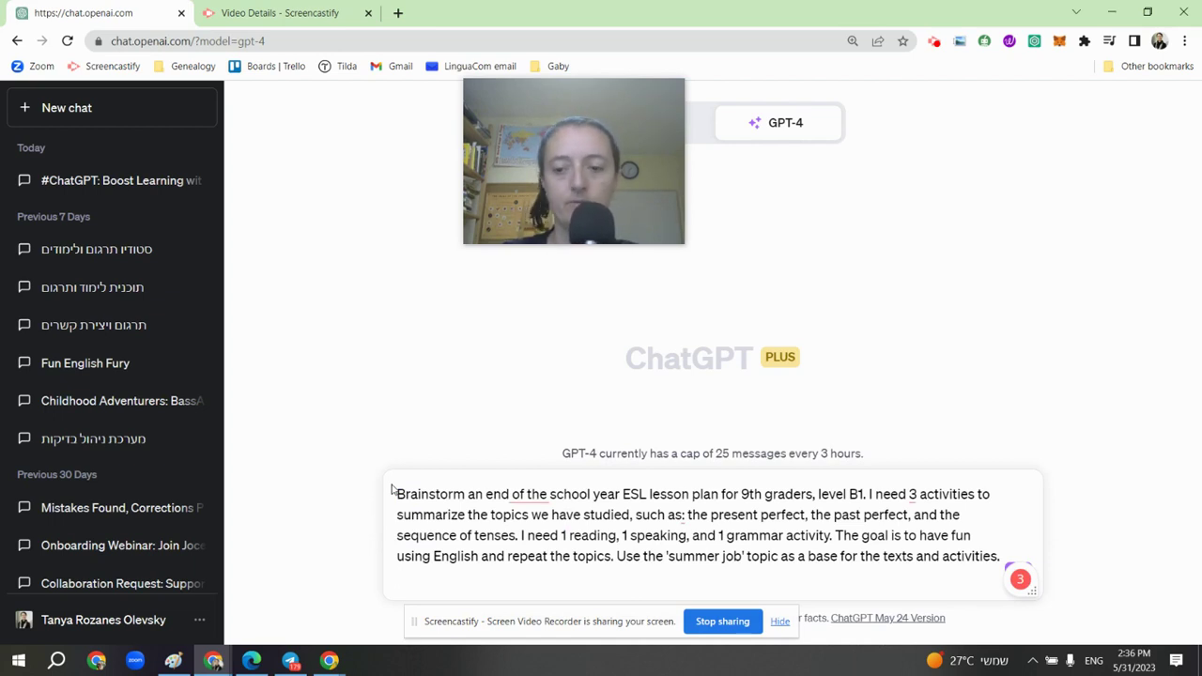
key(Return)
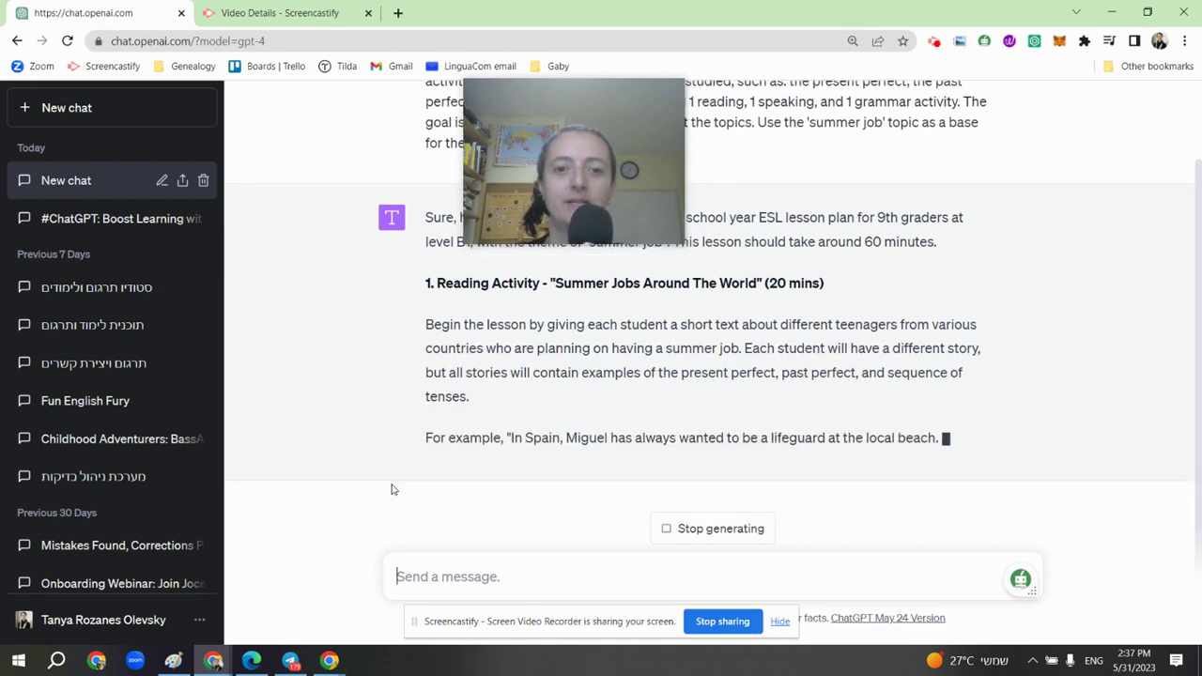
Read through the generated lesson plan, examining its reading, speaking and grammar activities against the original request
drag(580, 127, 415, 109)
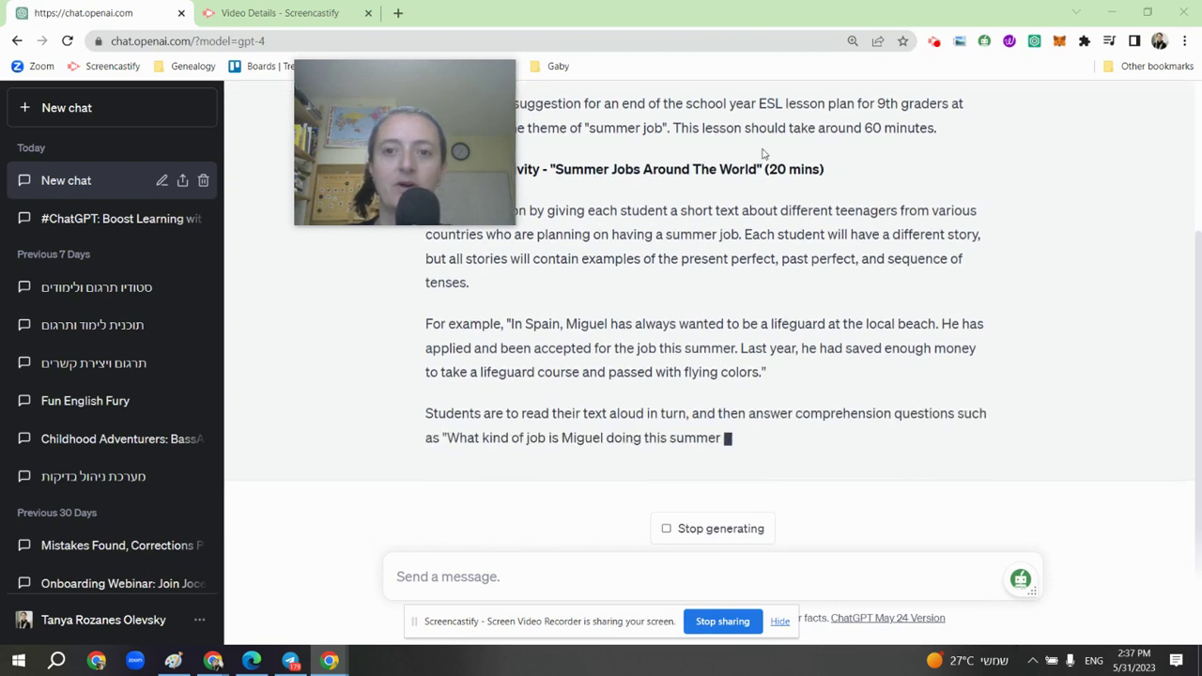
drag(375, 193, 221, 154)
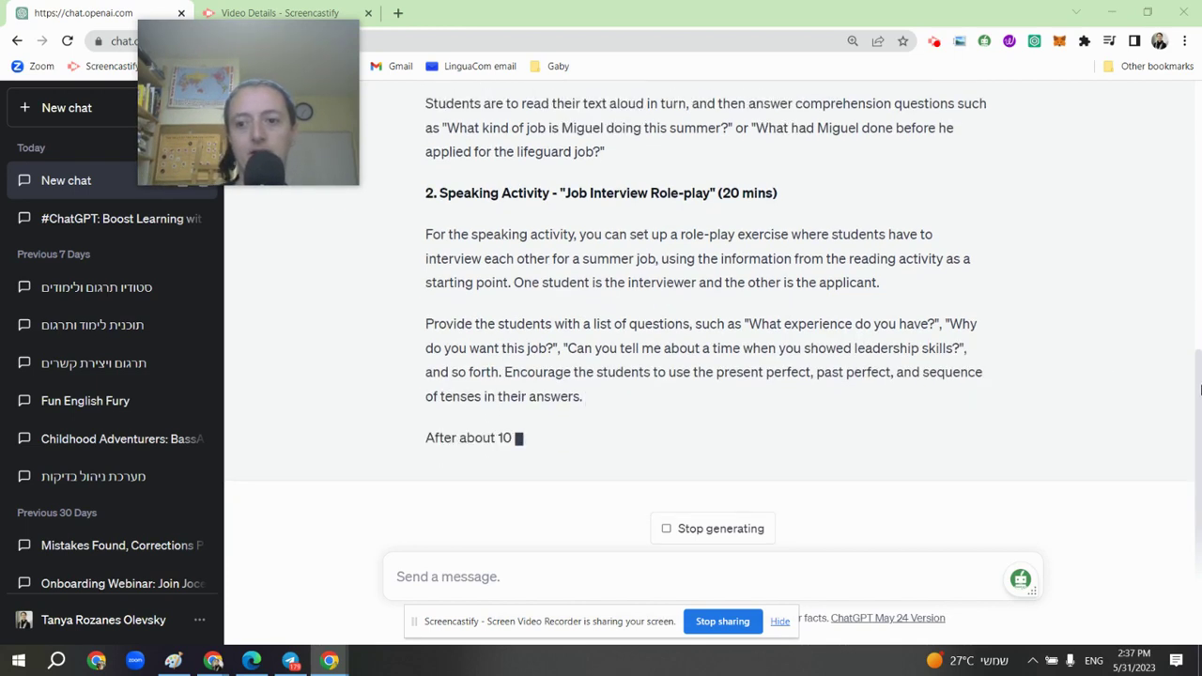
drag(584, 397, 422, 246)
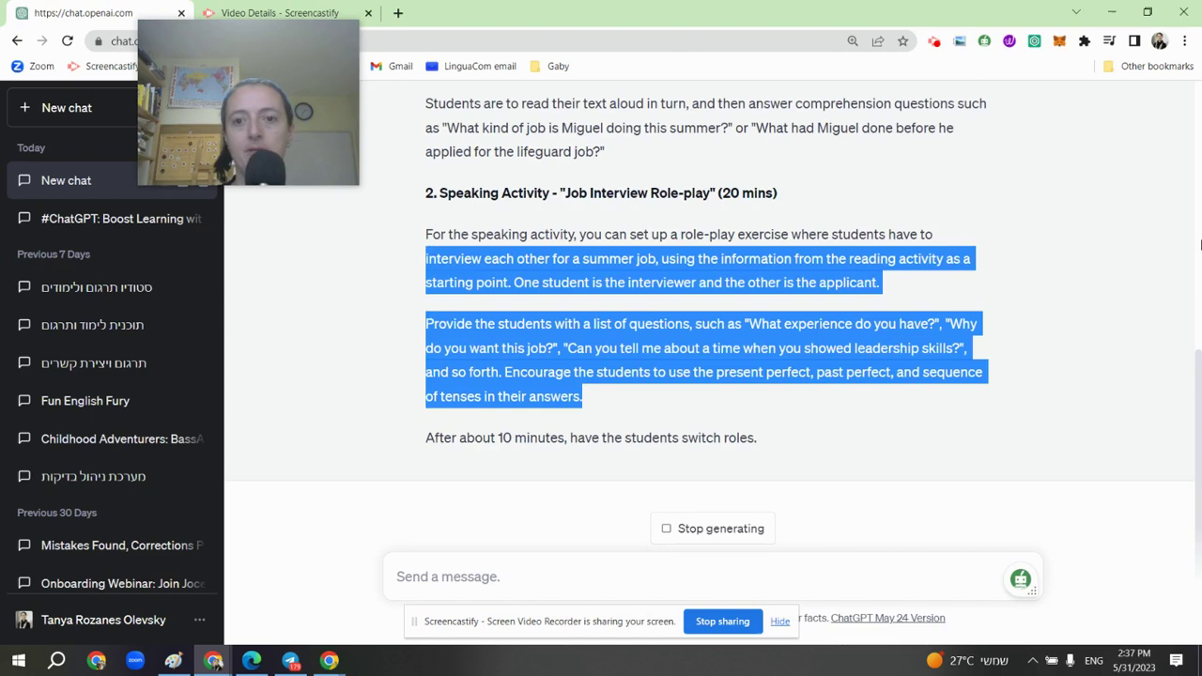
click(724, 203)
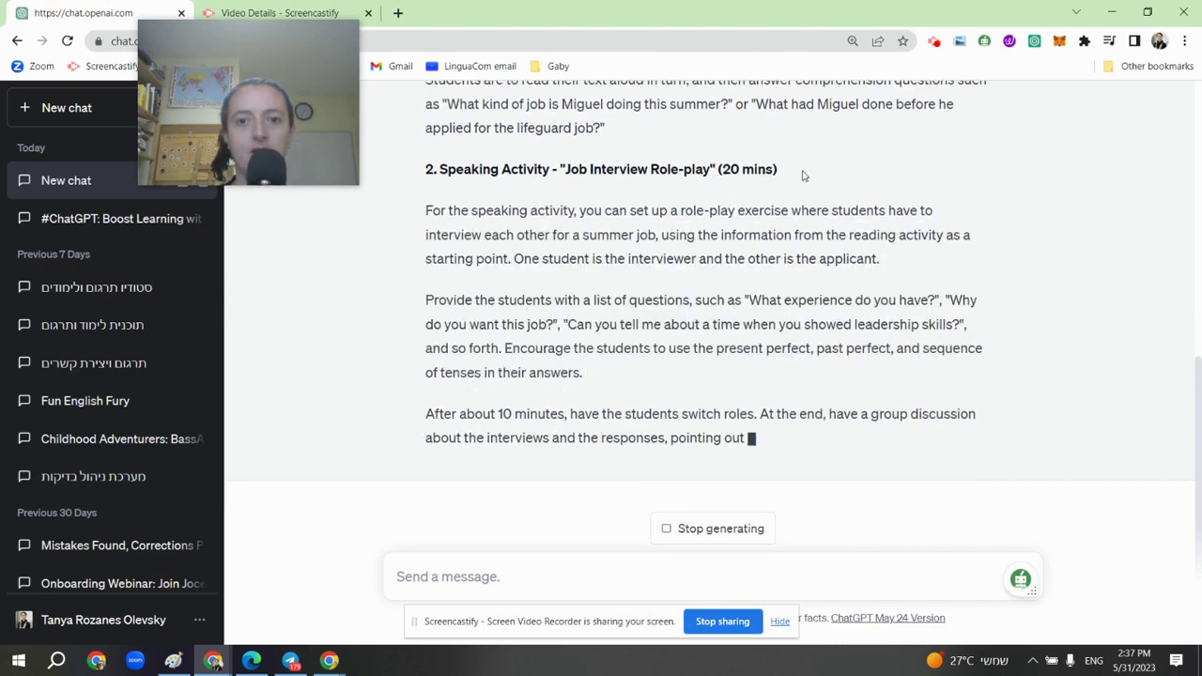
scroll(911, 179, up, 5)
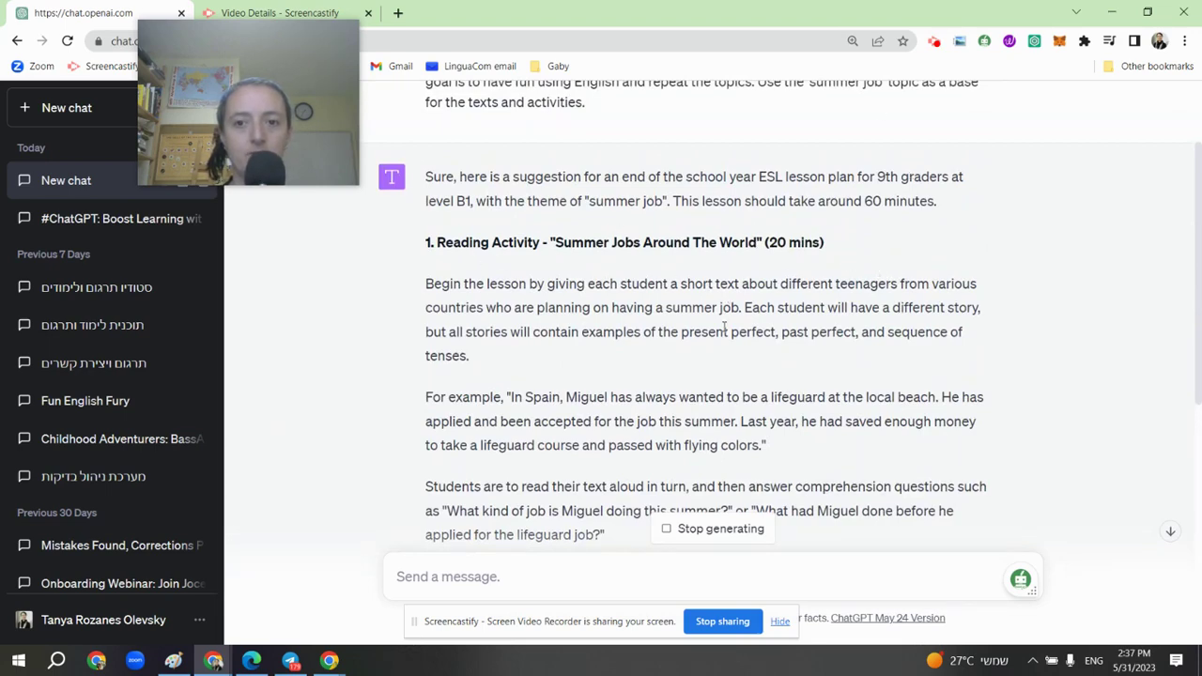
scroll(724, 329, down, 1)
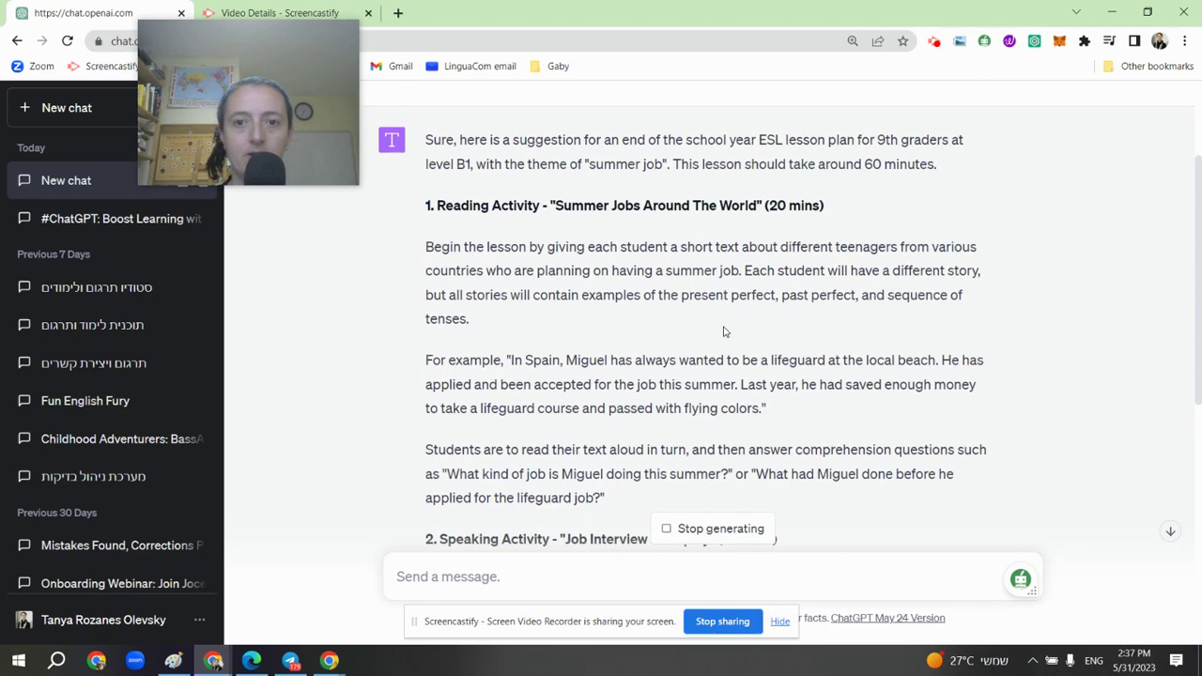
scroll(724, 331, down, 3)
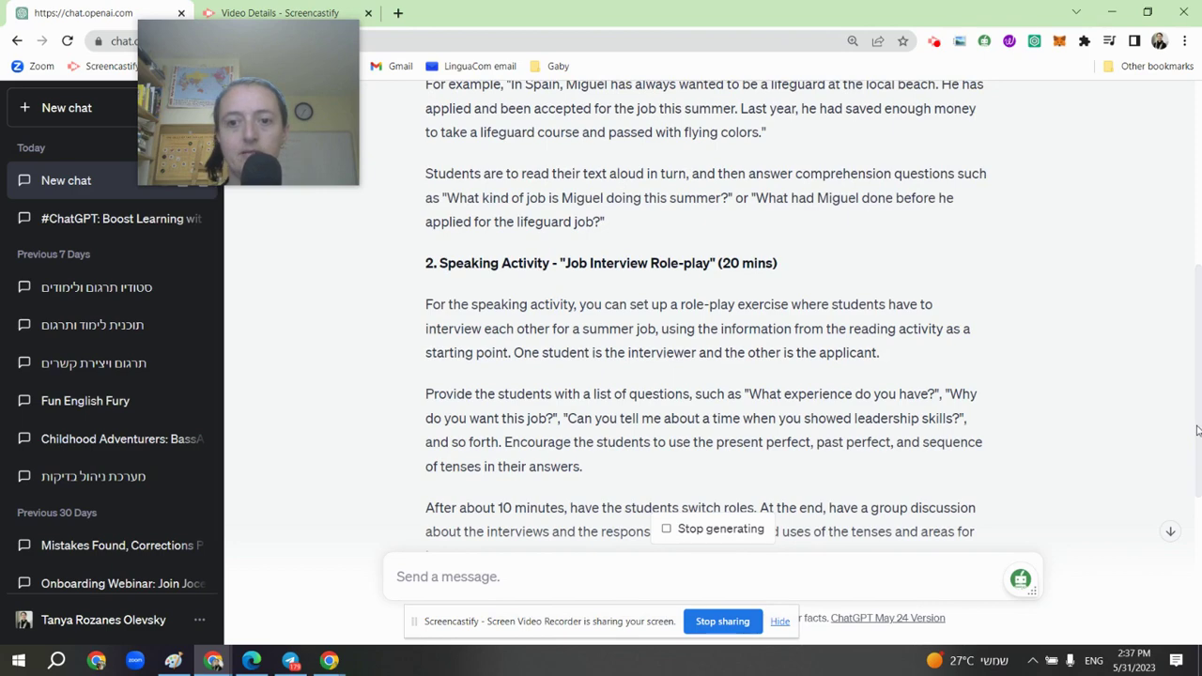
scroll(1194, 450, down, 3)
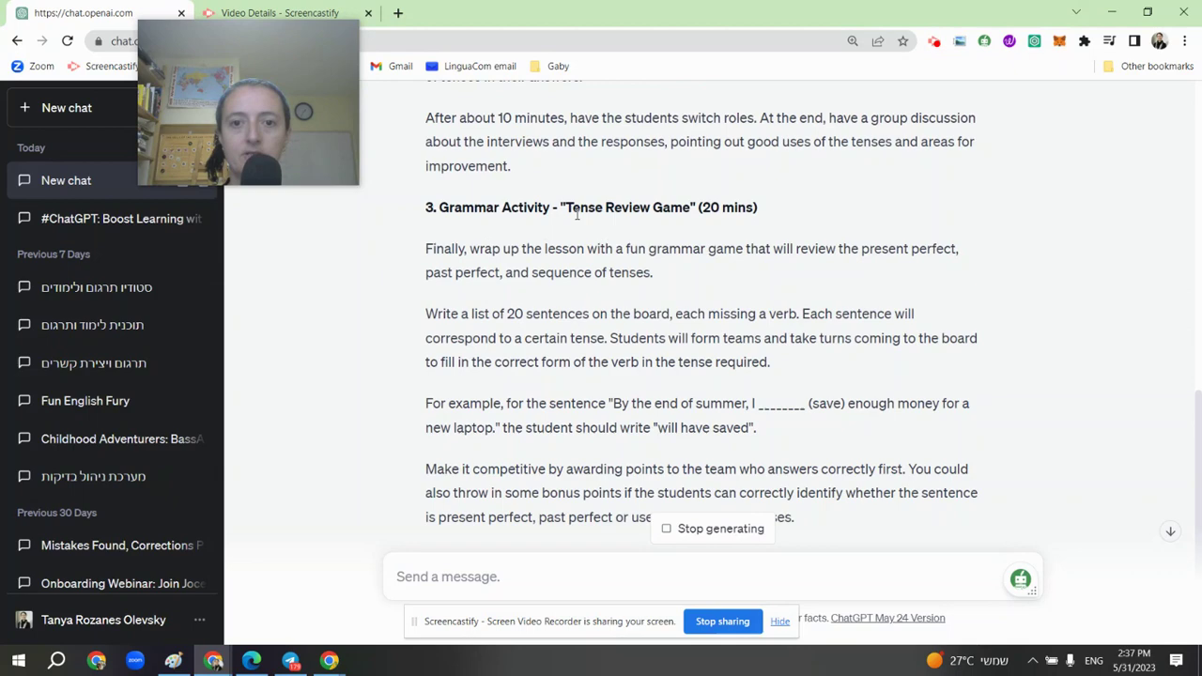
scroll(663, 286, up, 10)
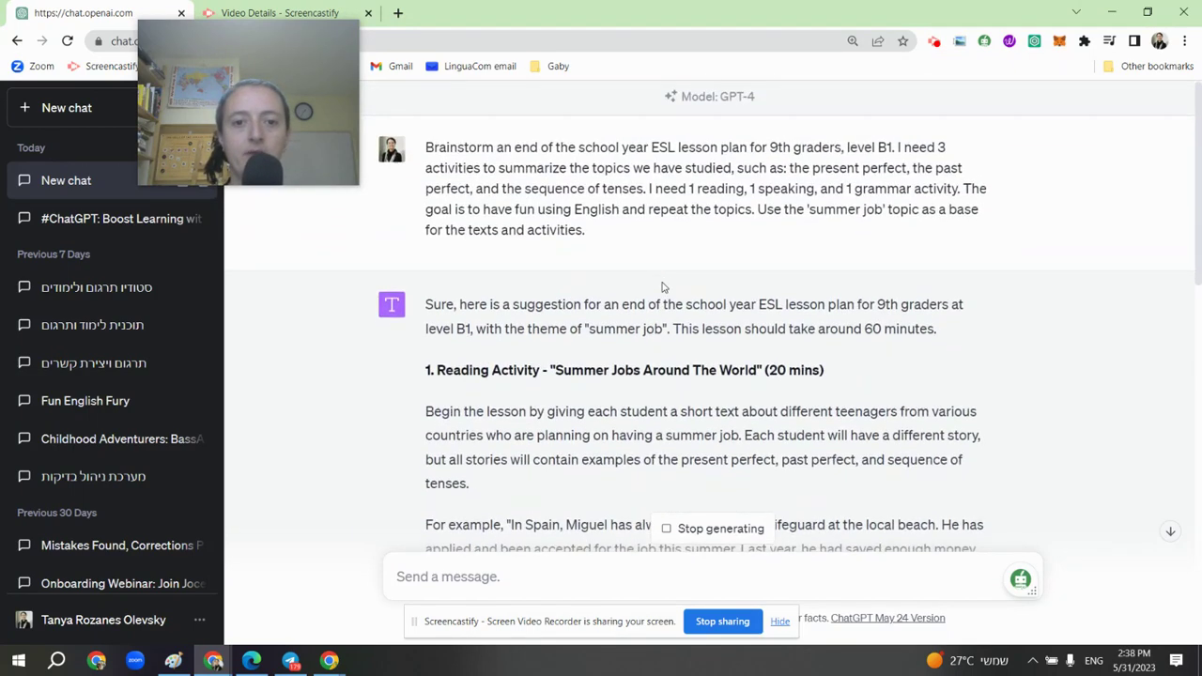
Copy the quoted example story about the lifeguard in Spain from the reading activity
scroll(662, 286, down, 2)
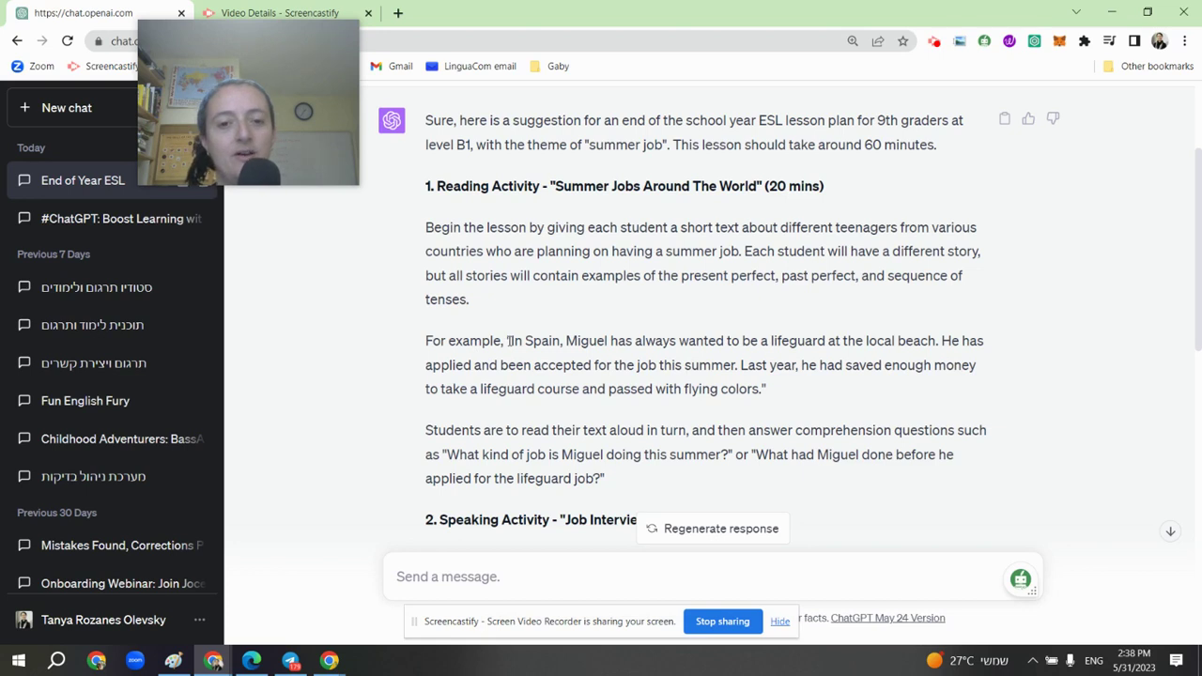
drag(508, 342, 836, 399)
key(ctrl+c)
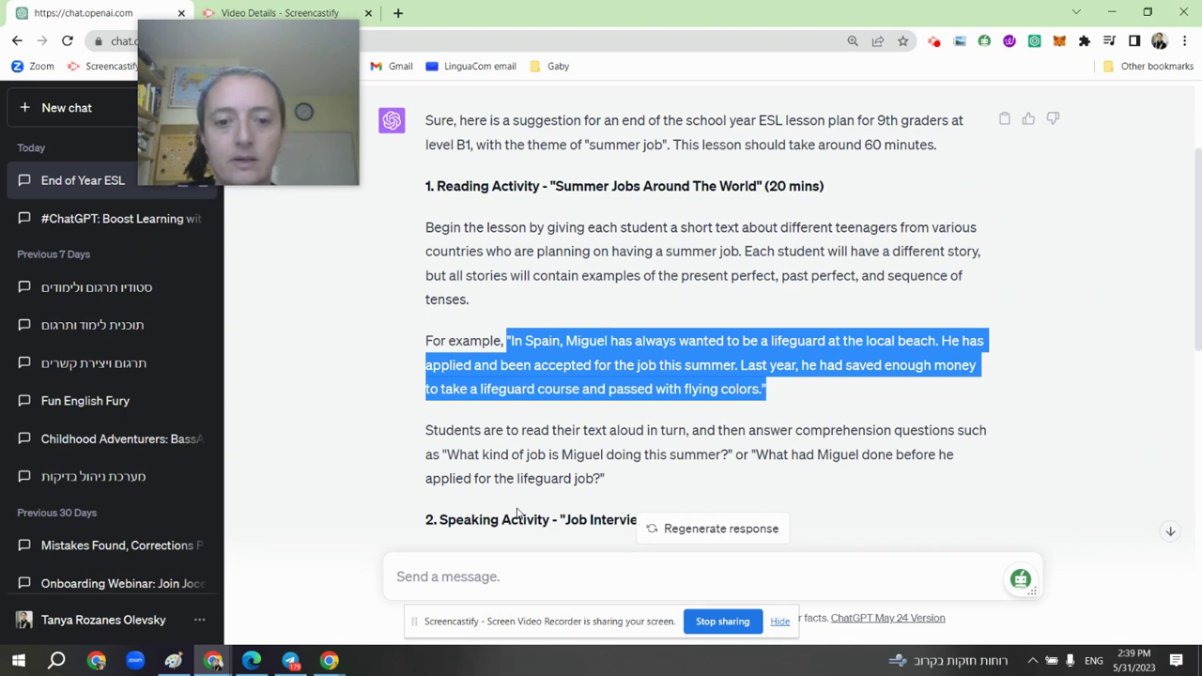
Begin a follow-up message to the chatbot with the words "Write 5 more stories"
click(454, 567)
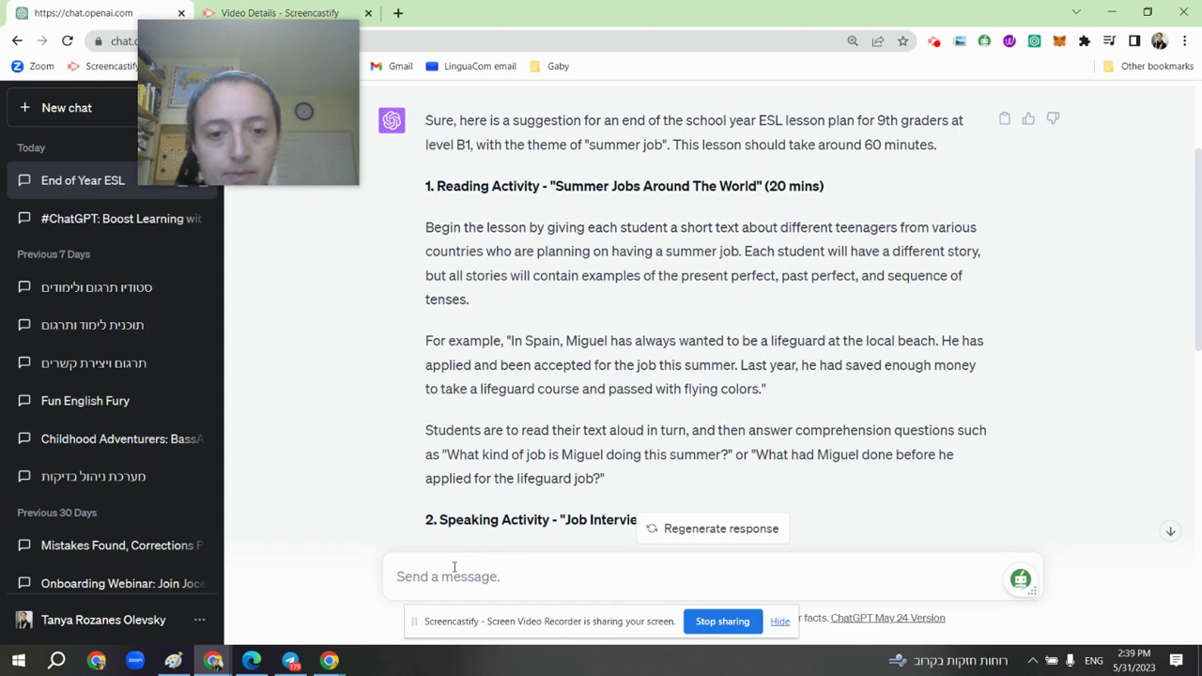
text(Writr)
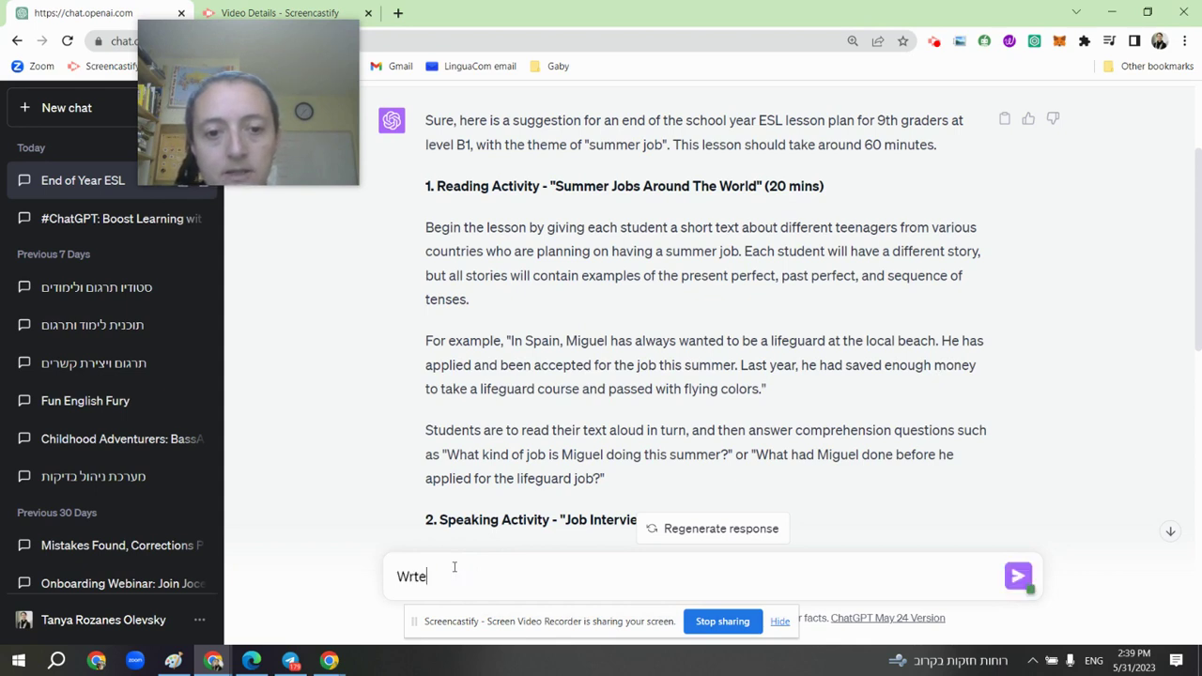
key(BackSpace)
key(BackSpace)
text(te 5 more)
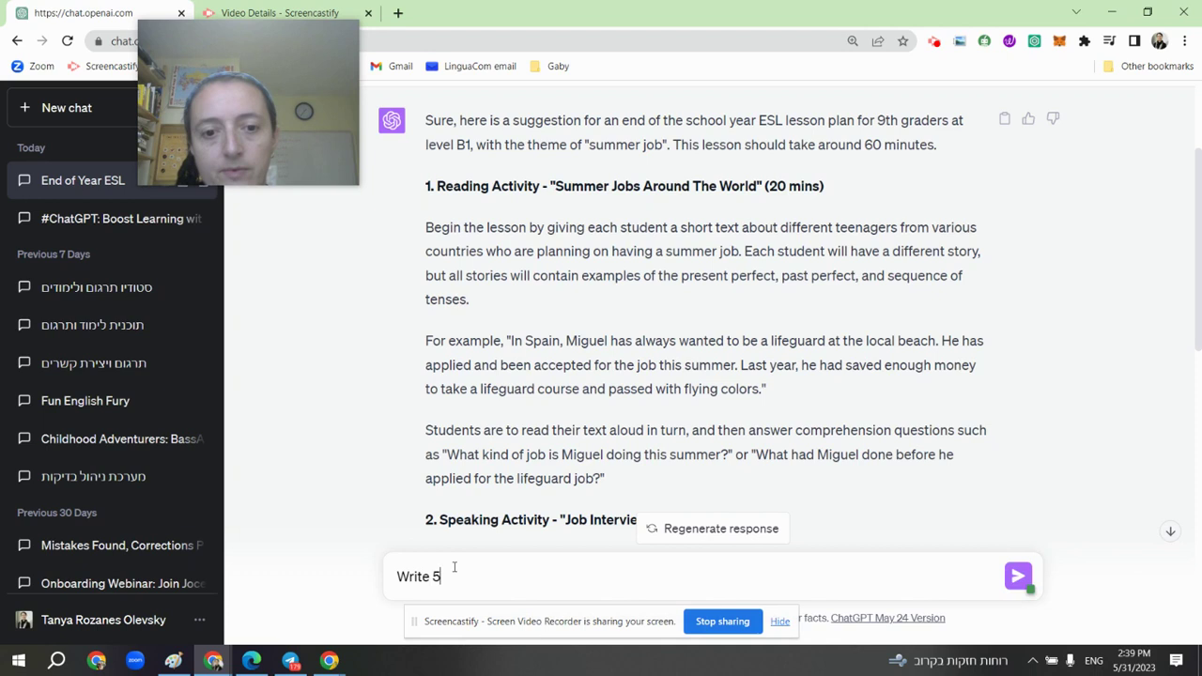
key(BackSpace)
key(BackSpace)
key(BackSpace)
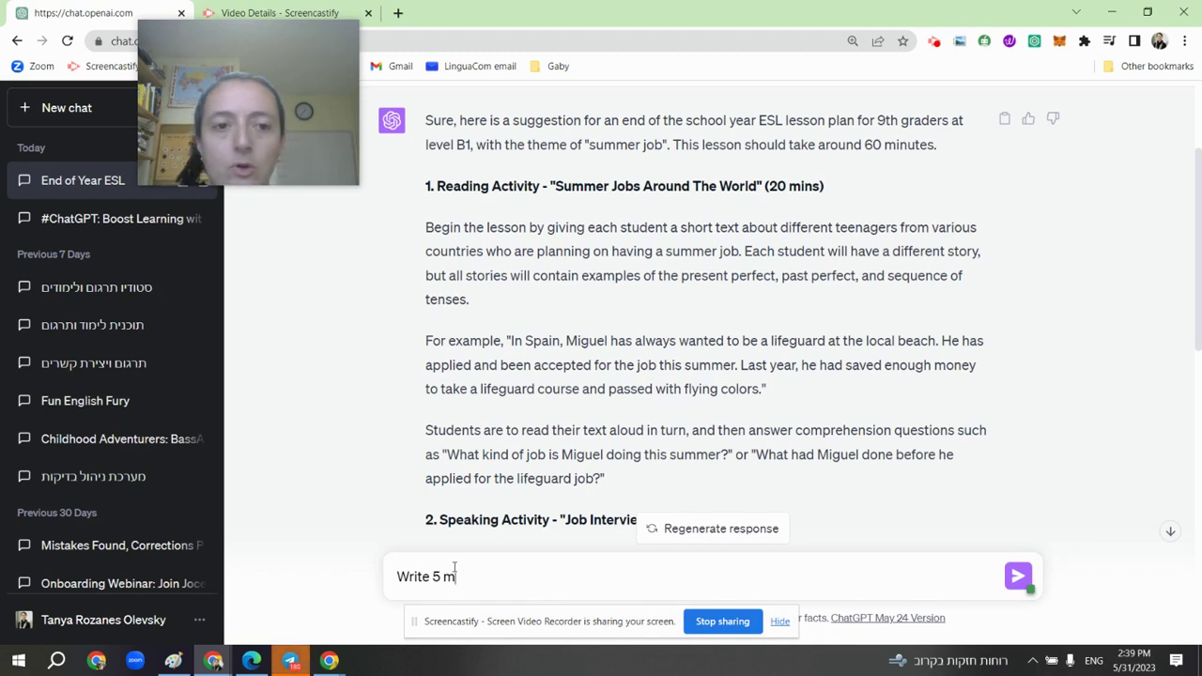
key(BackSpace)
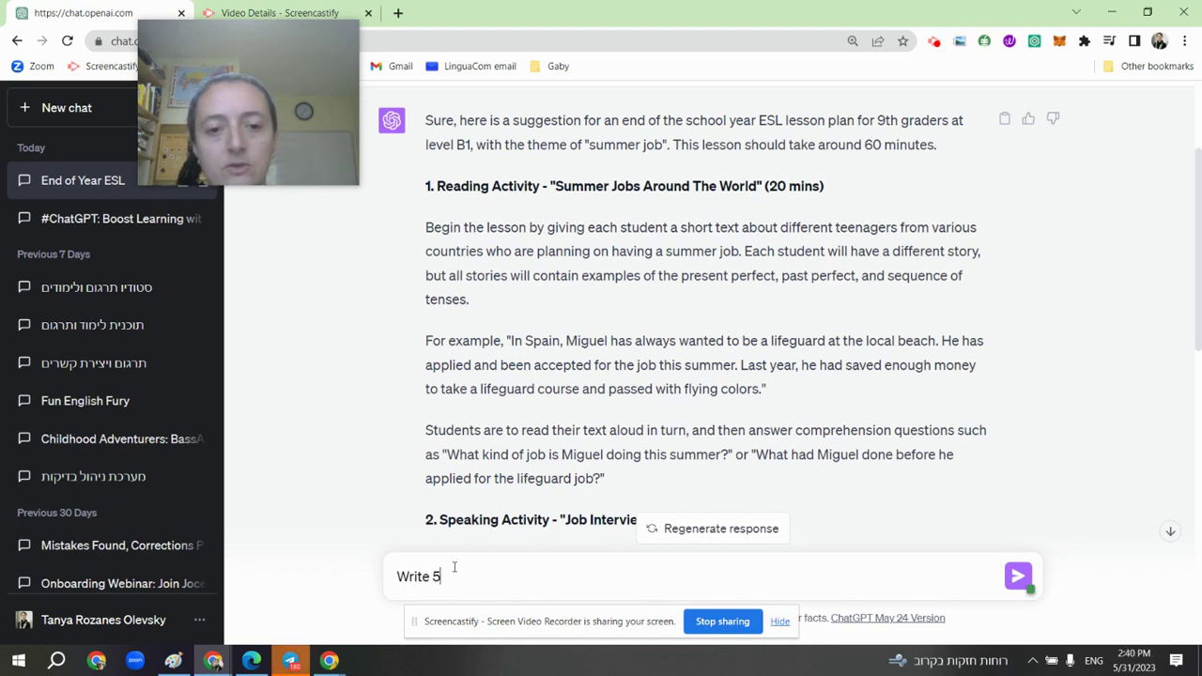
key(BackSpace)
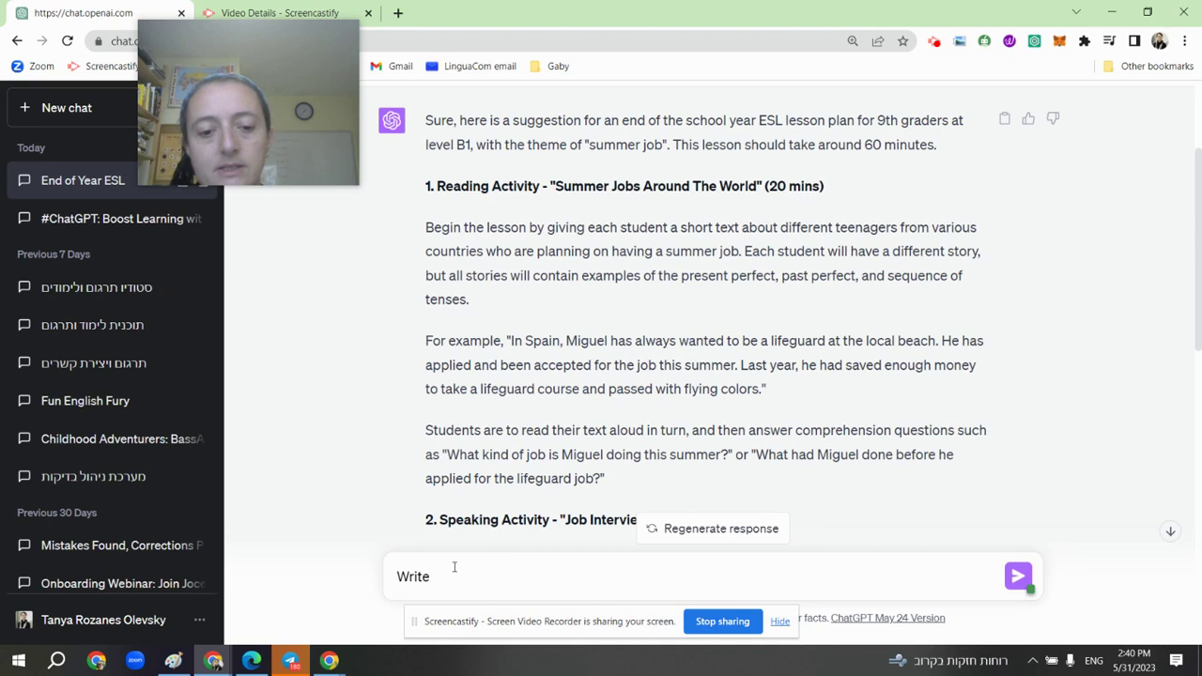
text(5 more stor)
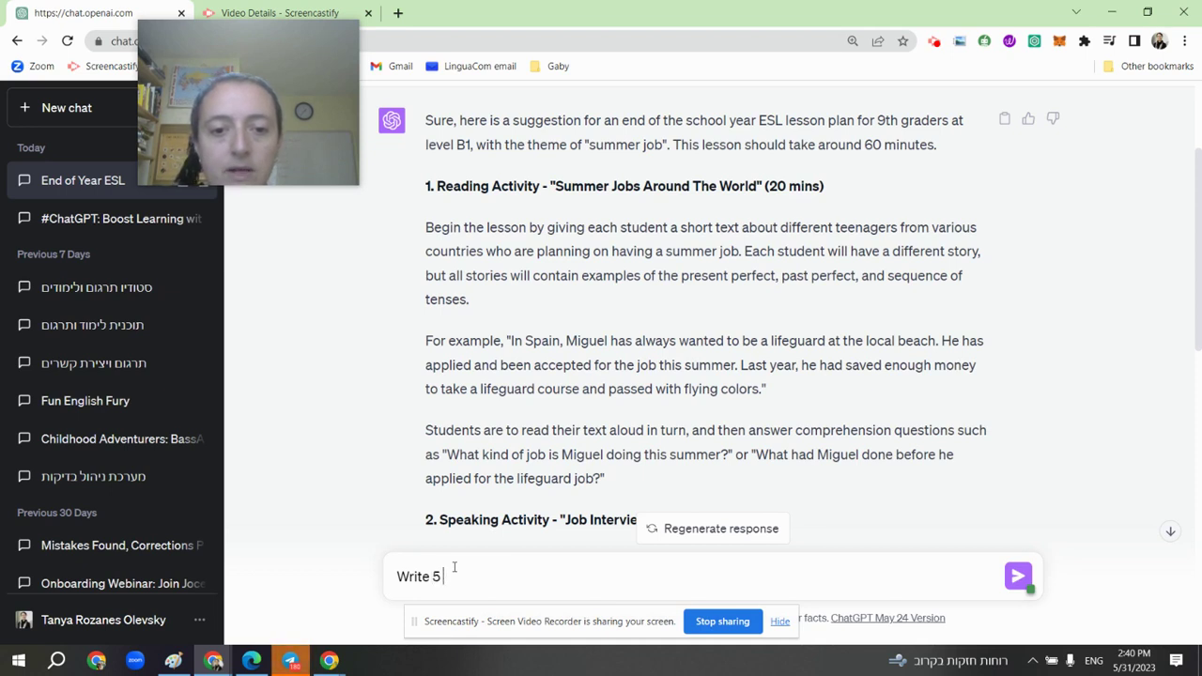
text(ies)
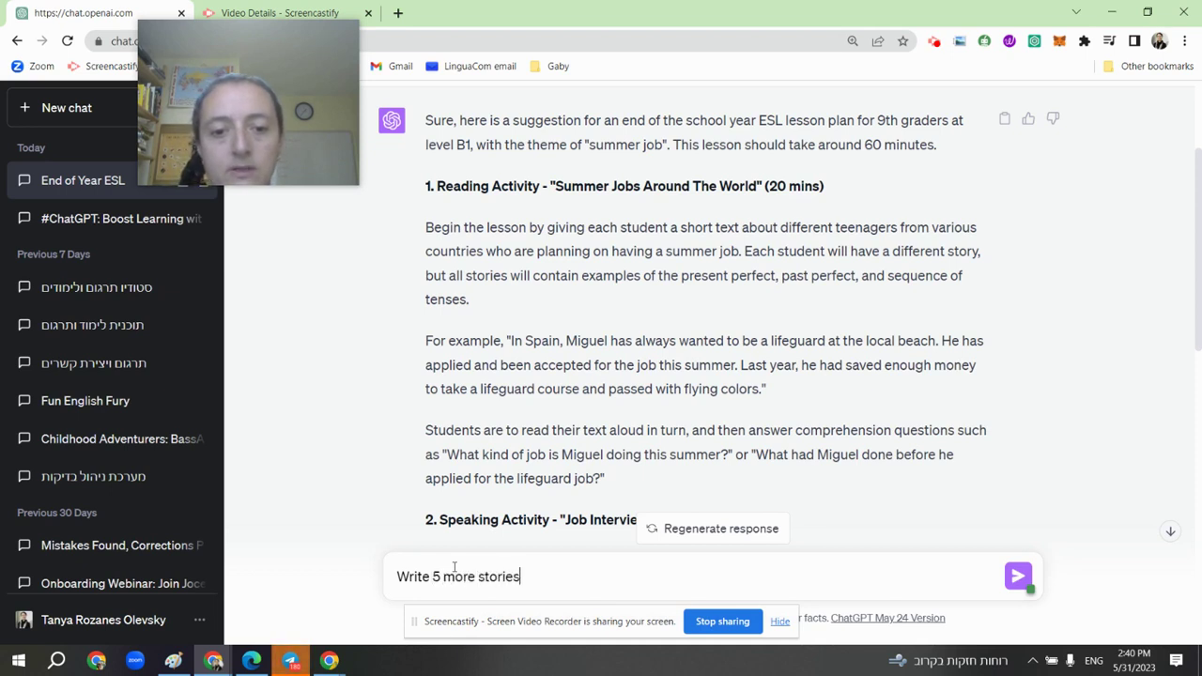
Complete the request with "using the same model as the following story:", followed by the copied lifeguard story, and send it
text( using t)
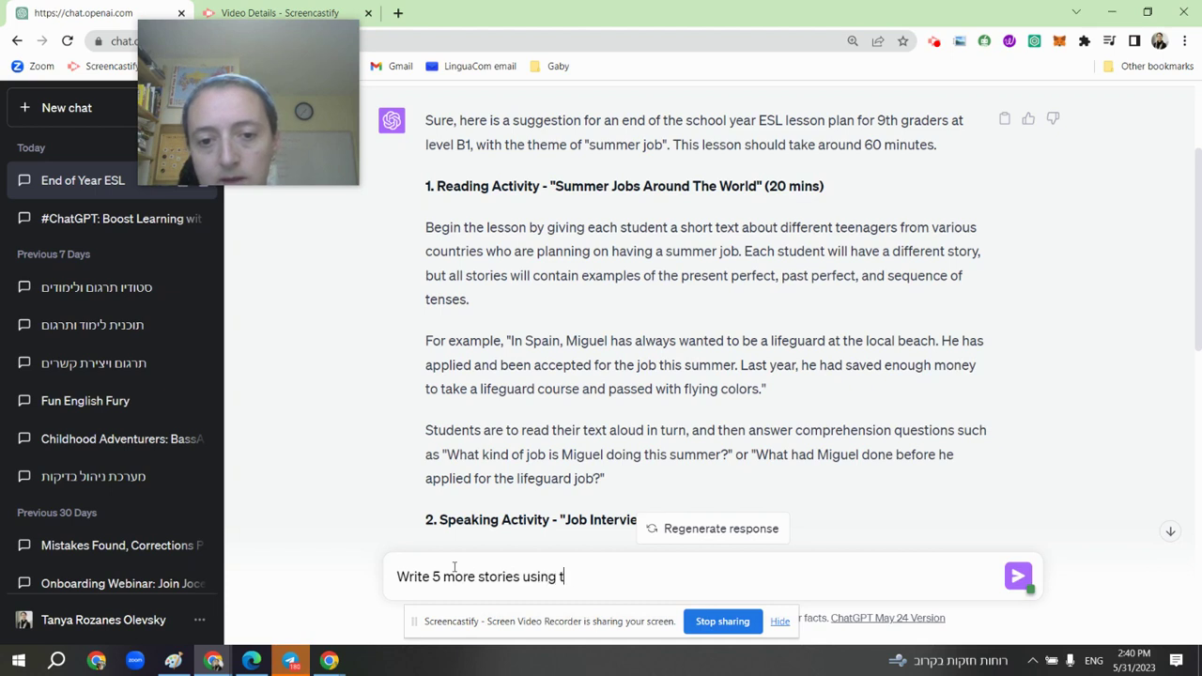
text(he same mo)
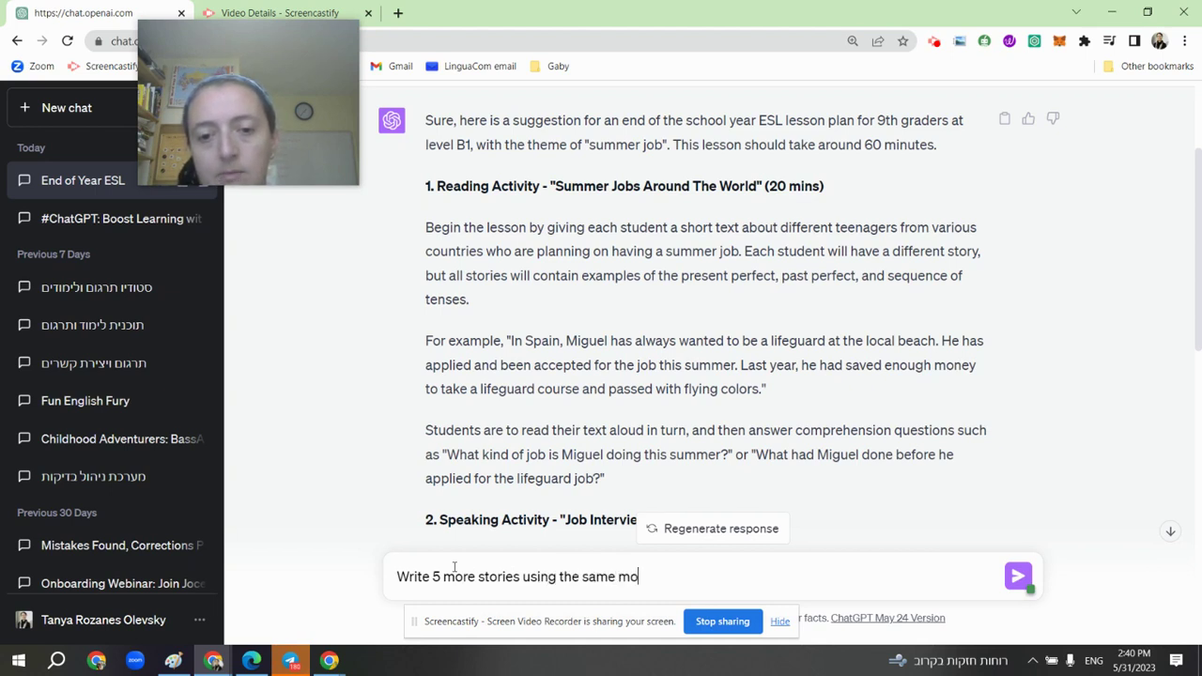
text(del as the fo)
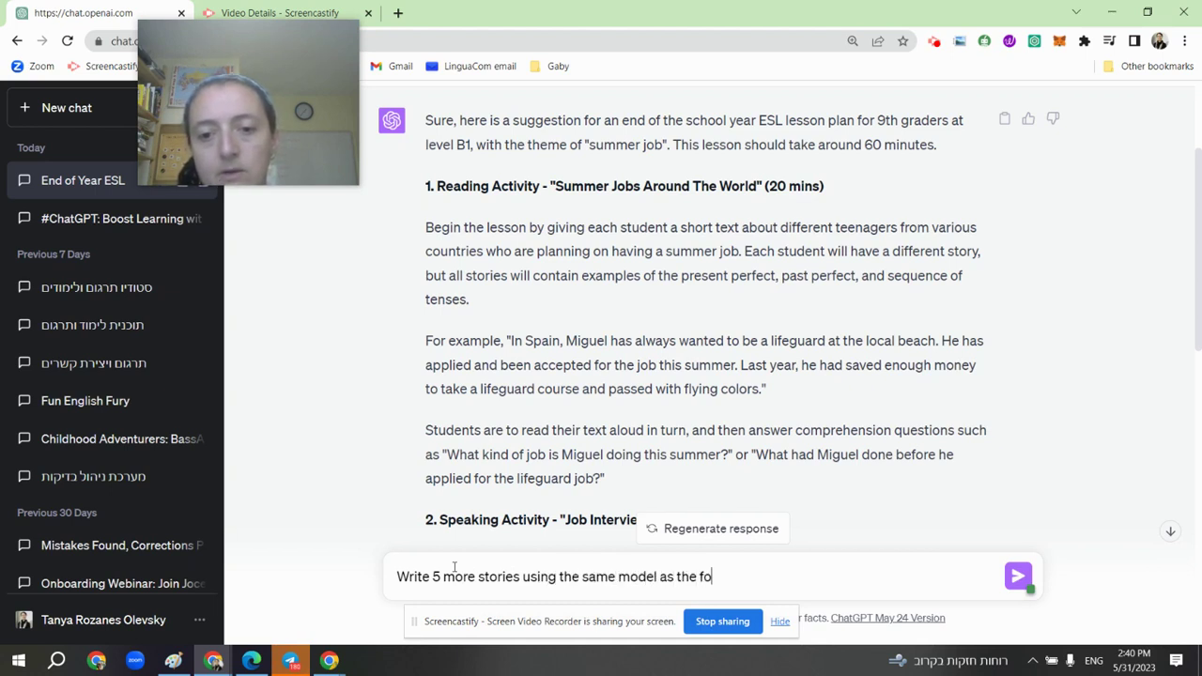
text(llowing story:)
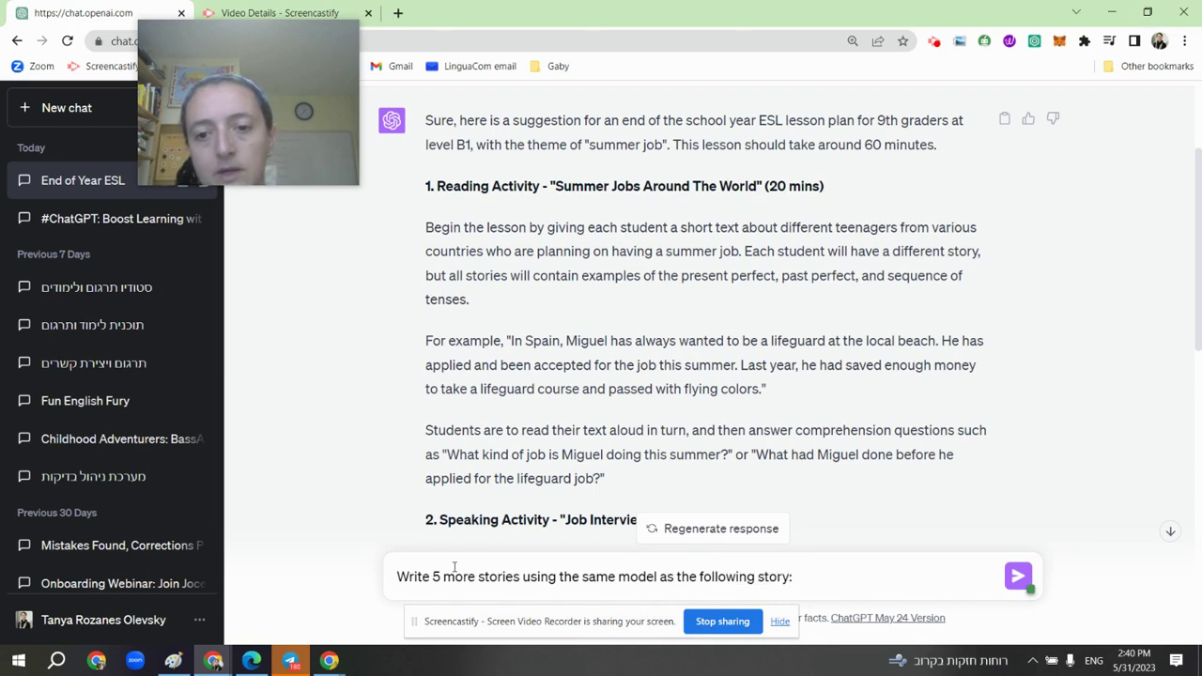
key(ctrl+v)
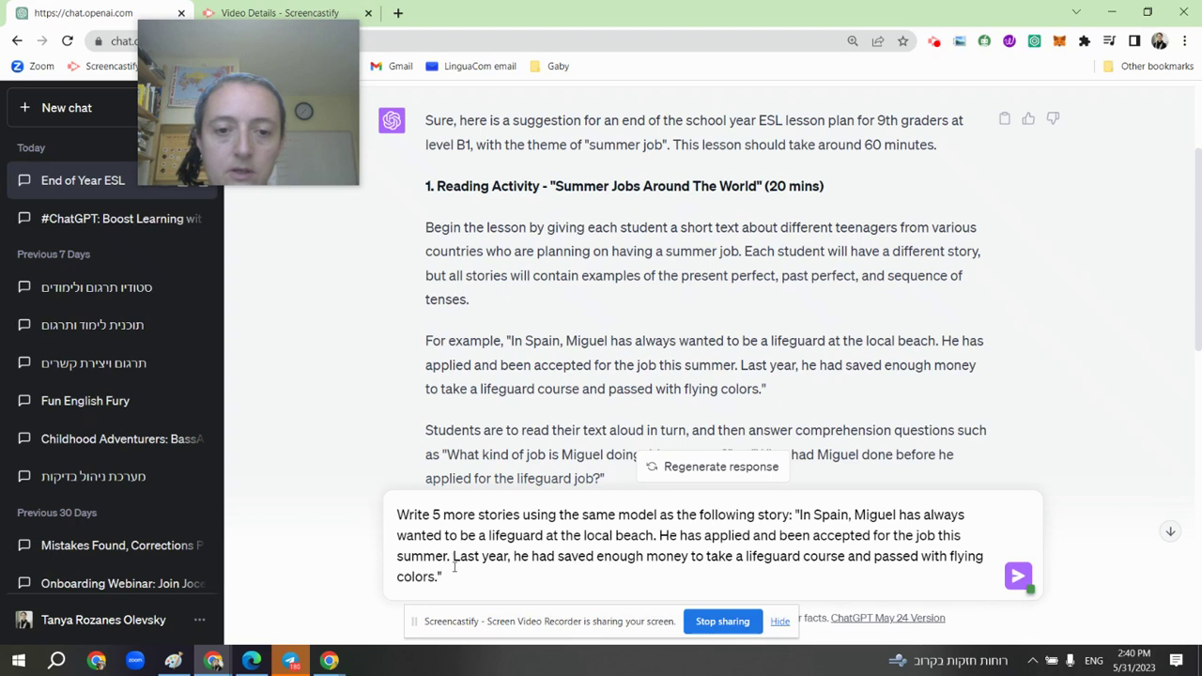
key(Return)
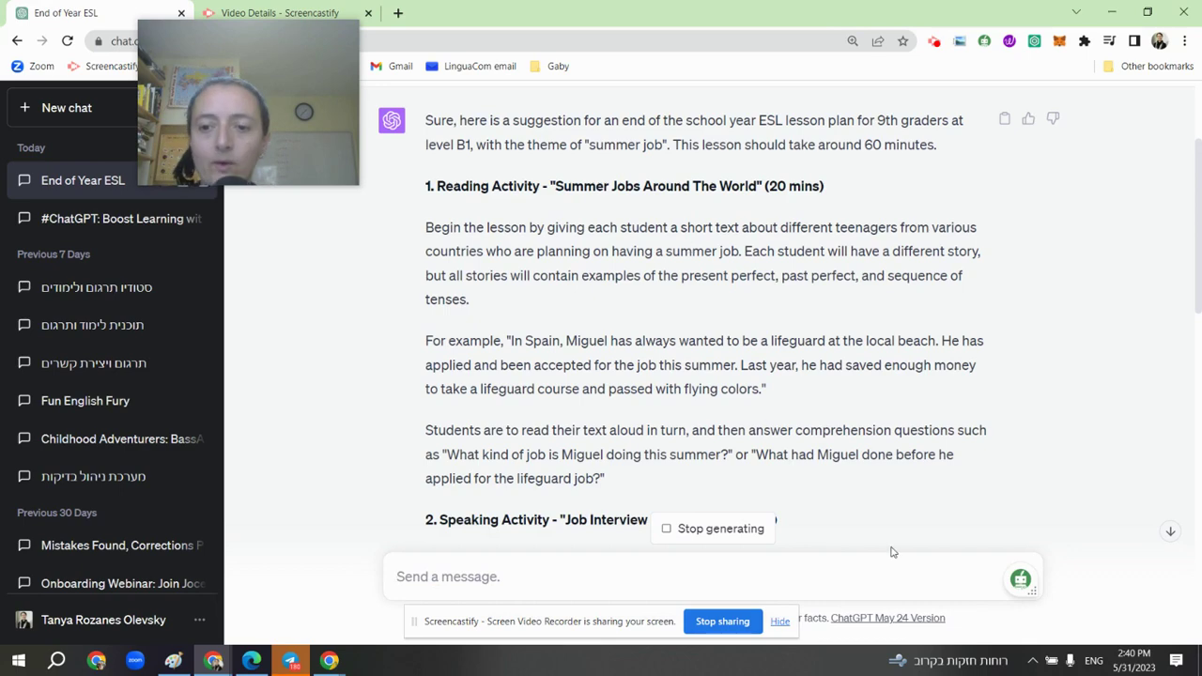
Look over the newly generated stories, then review the Job Interview Role-play activity, highlighting "Provide the students with a list of questions"
click(1171, 539)
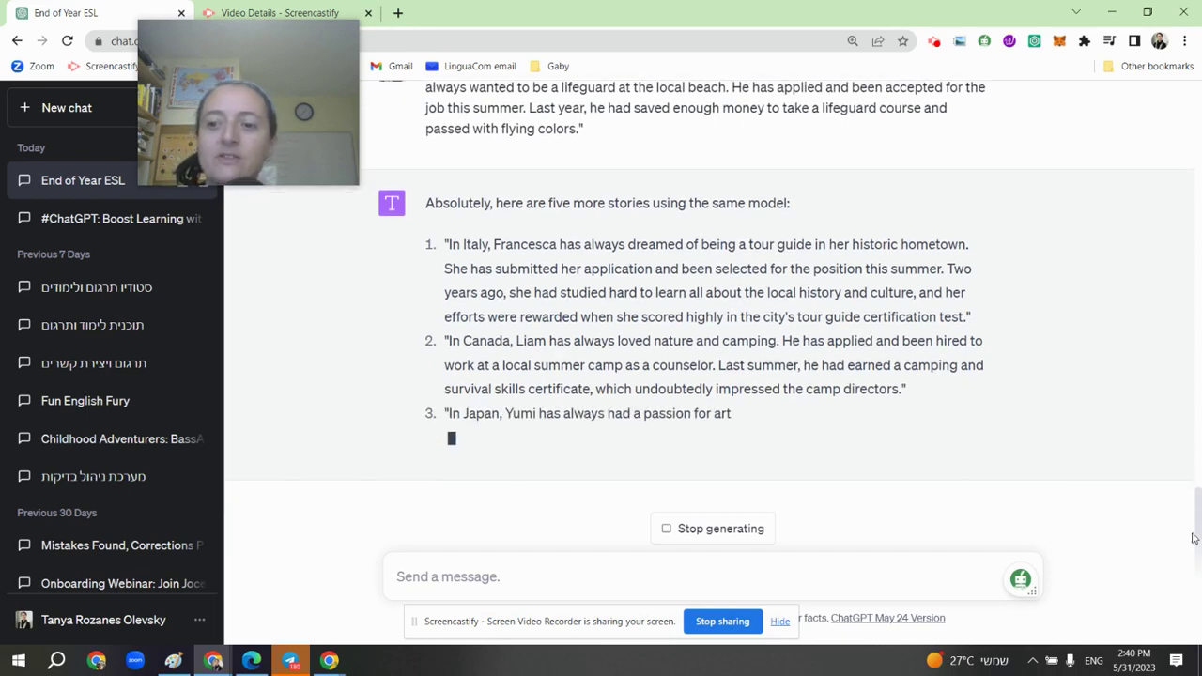
drag(1103, 522, 1200, 380)
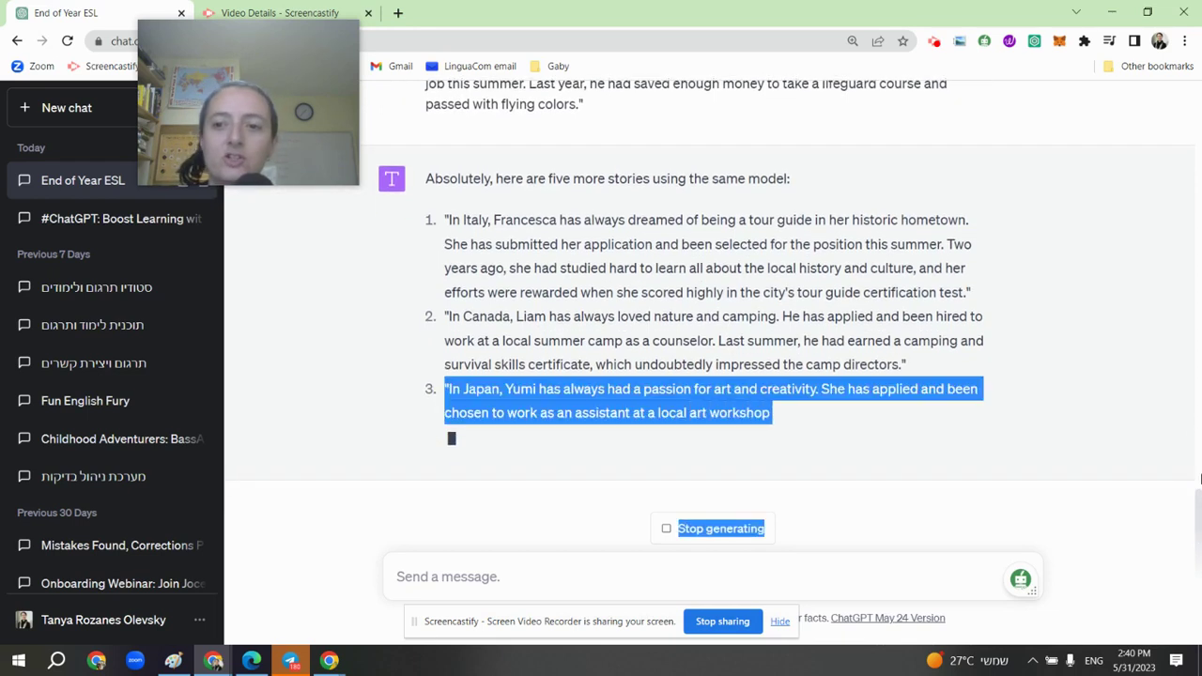
click(1034, 291)
scroll(1034, 291, up, 6)
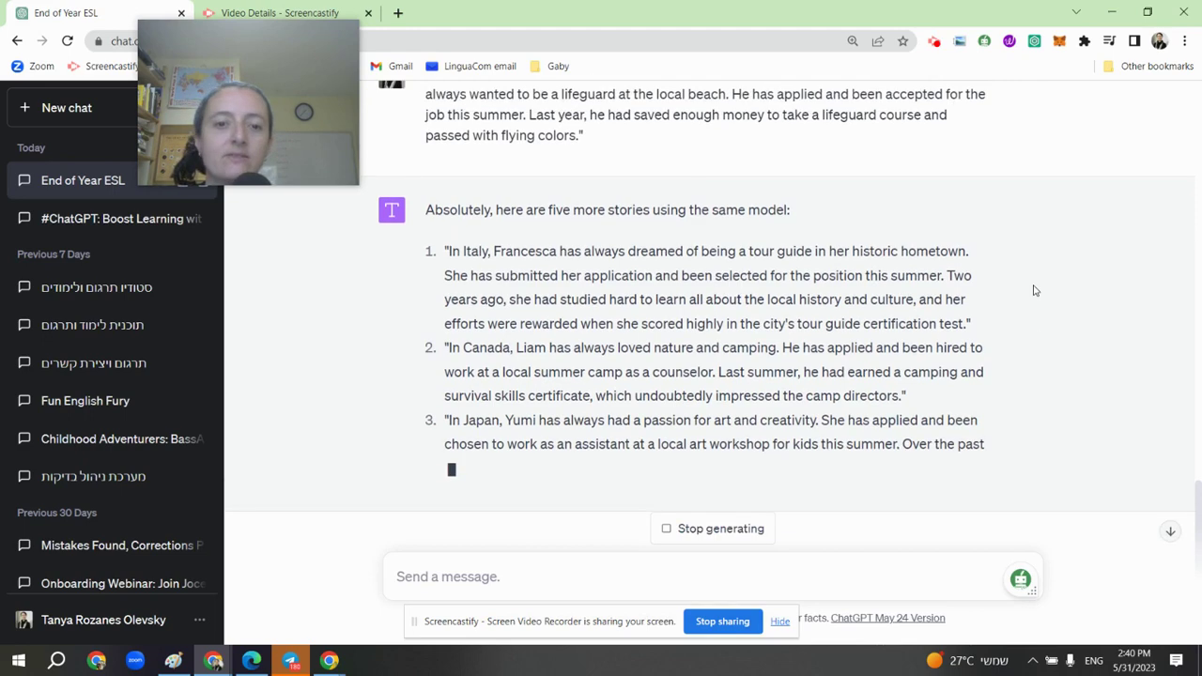
scroll(1034, 291, up, 1)
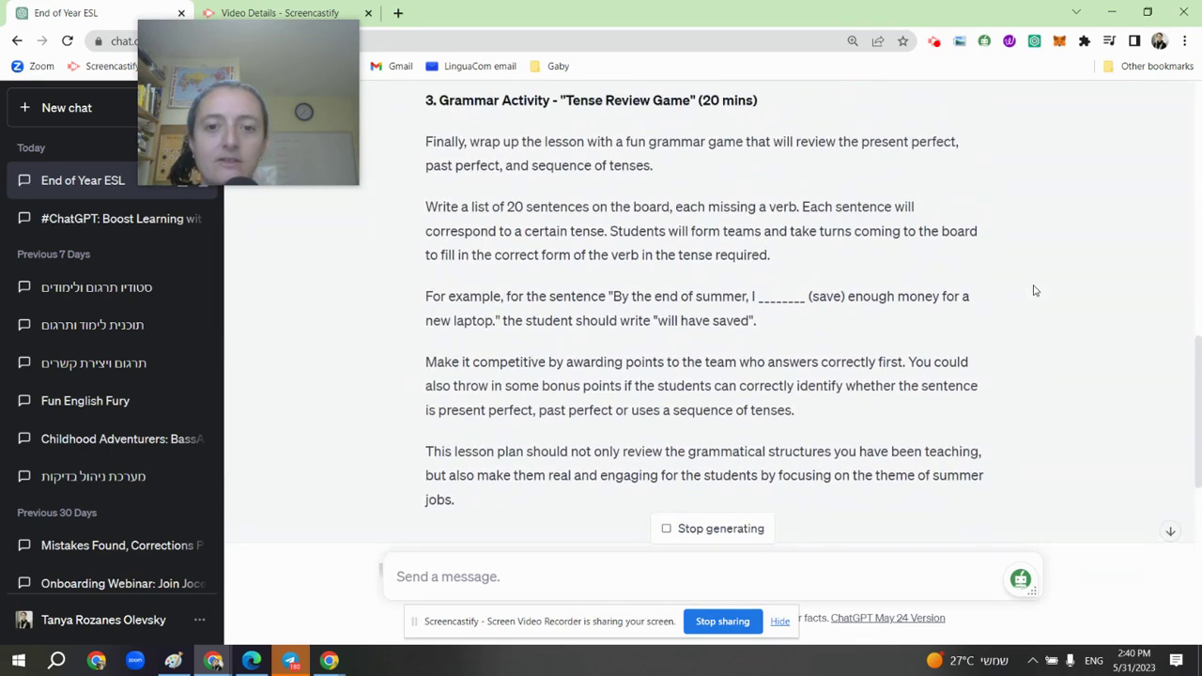
scroll(1034, 291, up, 2)
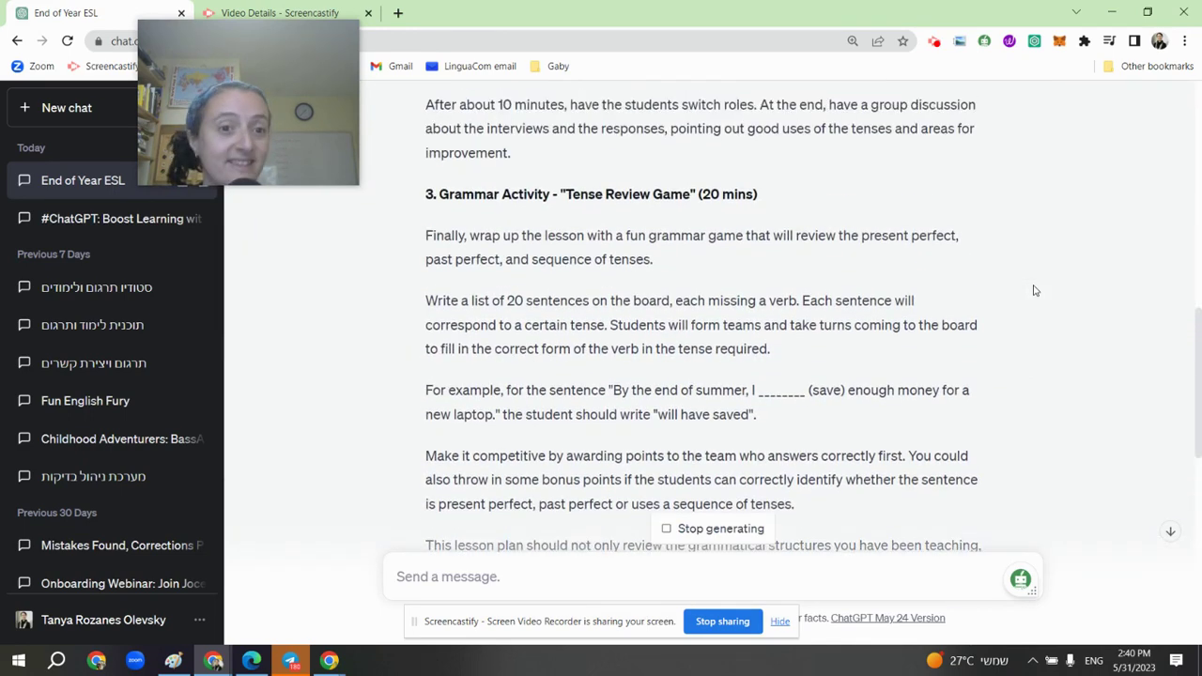
scroll(1034, 292, up, 1)
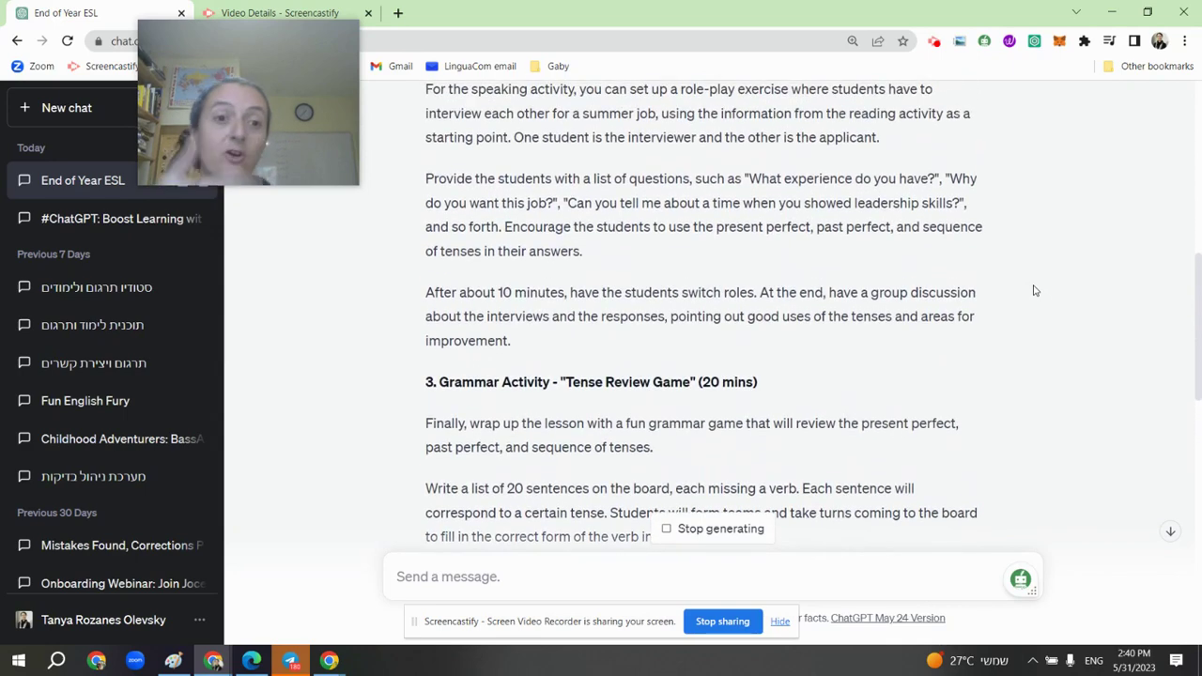
scroll(1034, 292, up, 1)
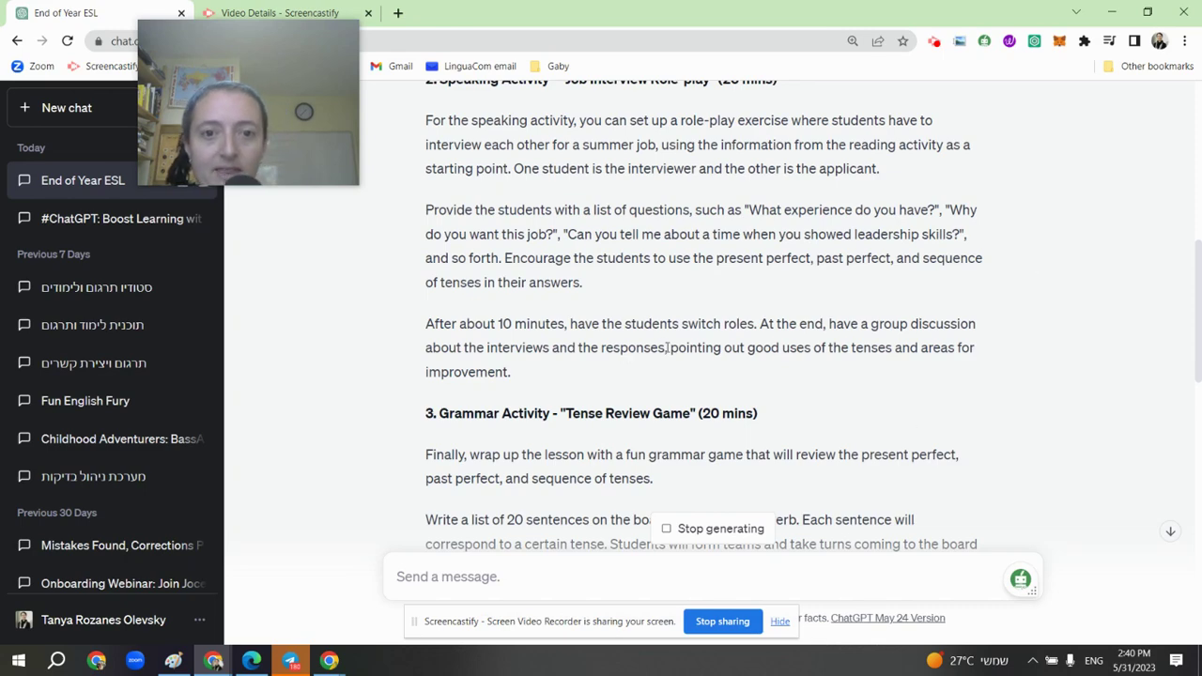
scroll(667, 347, up, 1)
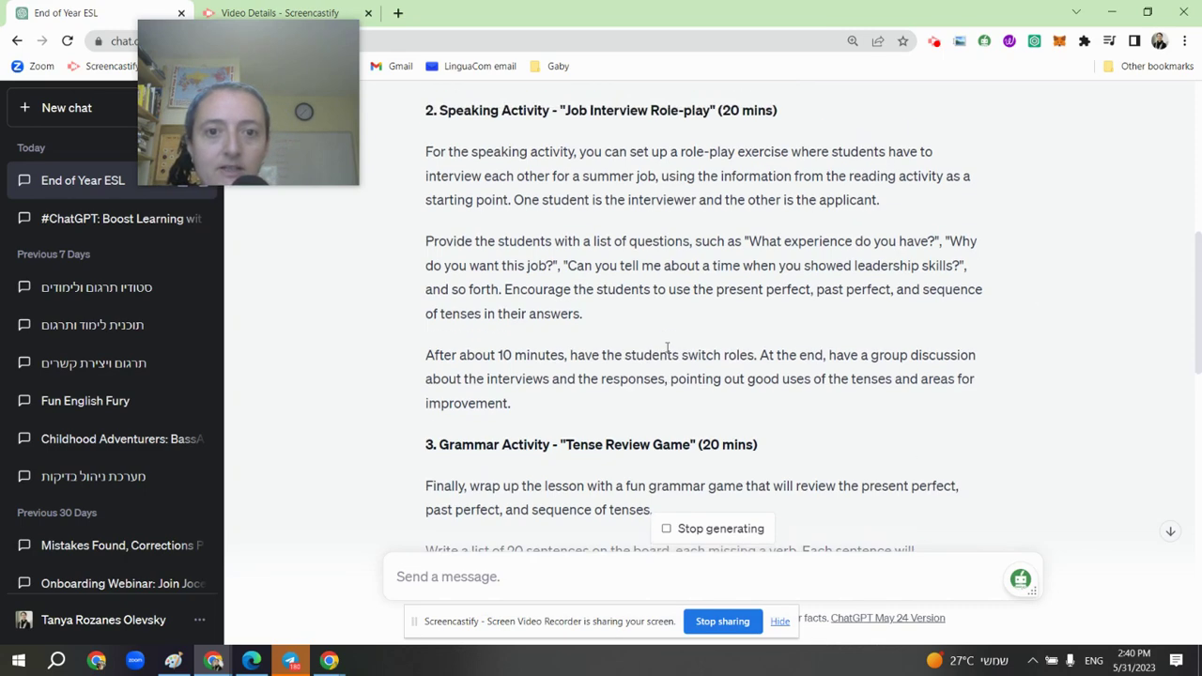
scroll(666, 347, up, 1)
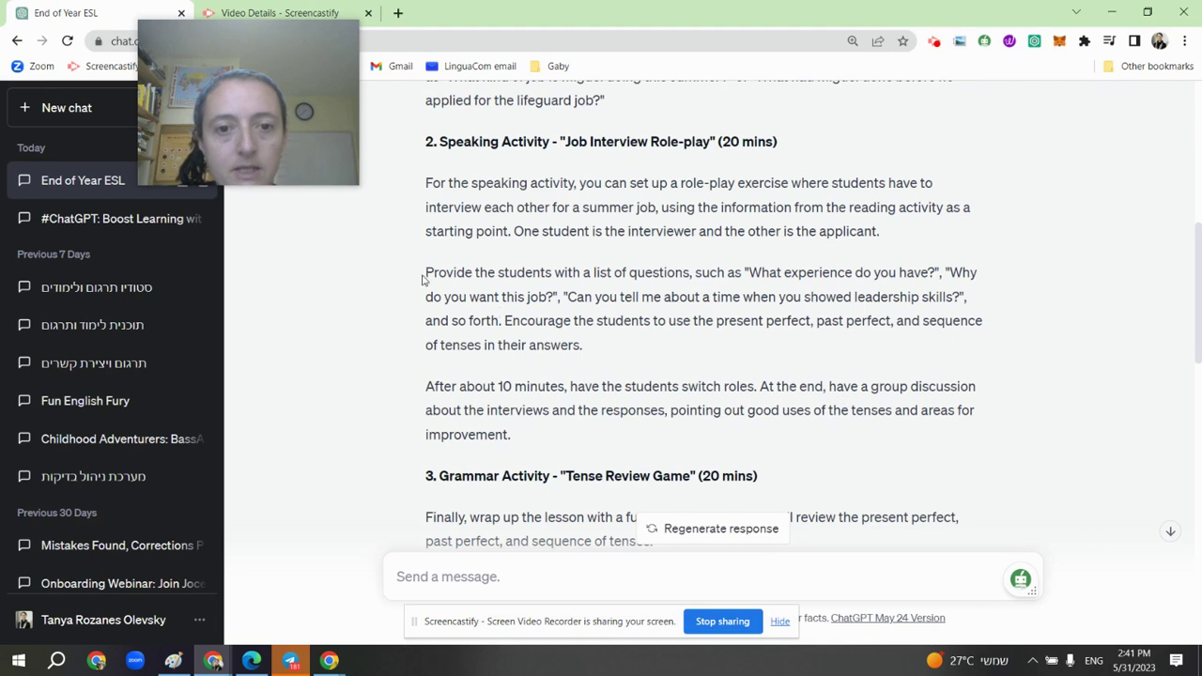
drag(426, 273, 691, 272)
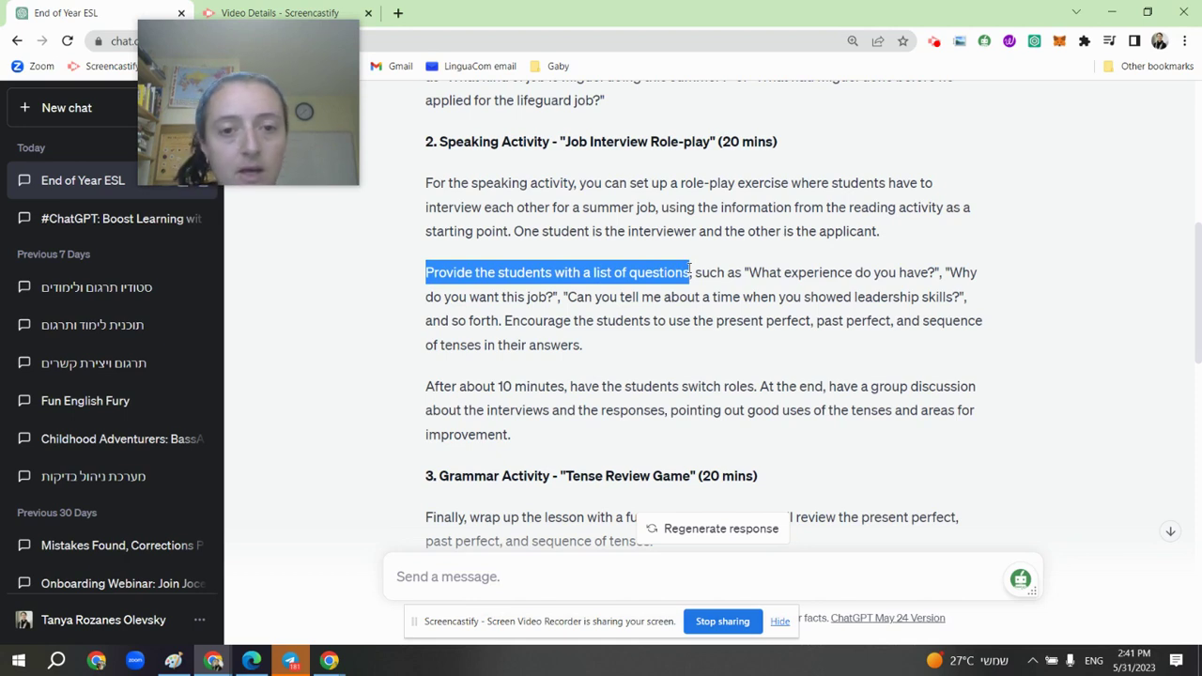
Draft a new message to the chatbot reading "Write a list of job interview questions for activity number 2."
click(471, 577)
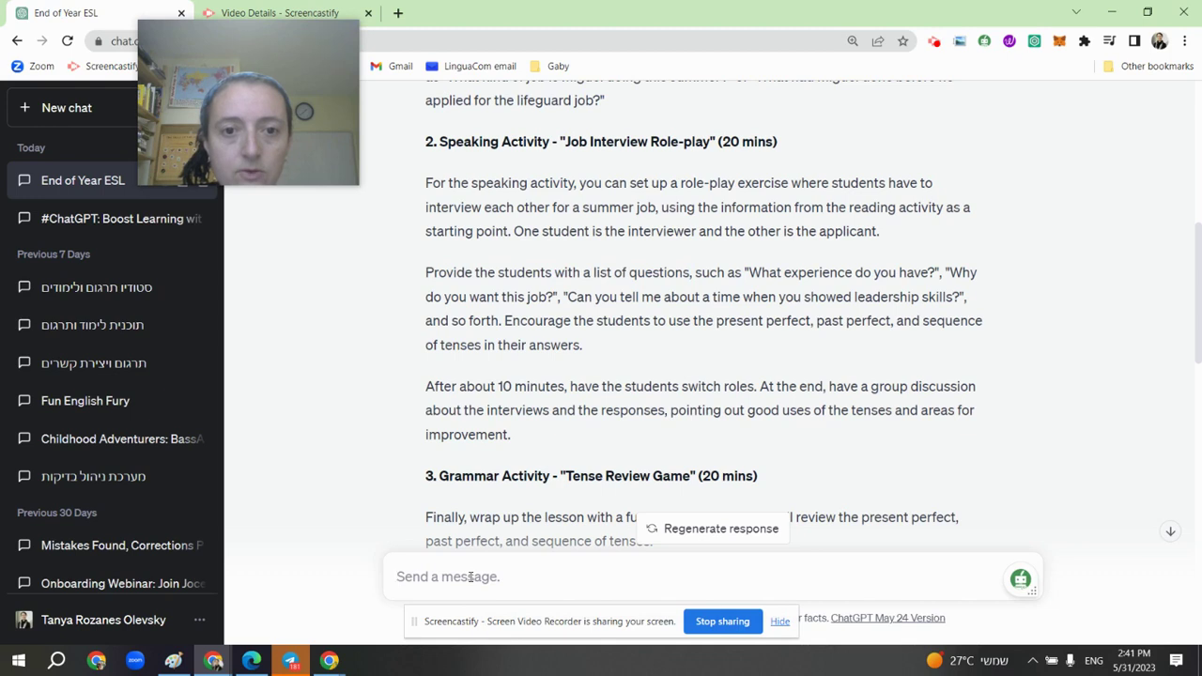
text(Wor)
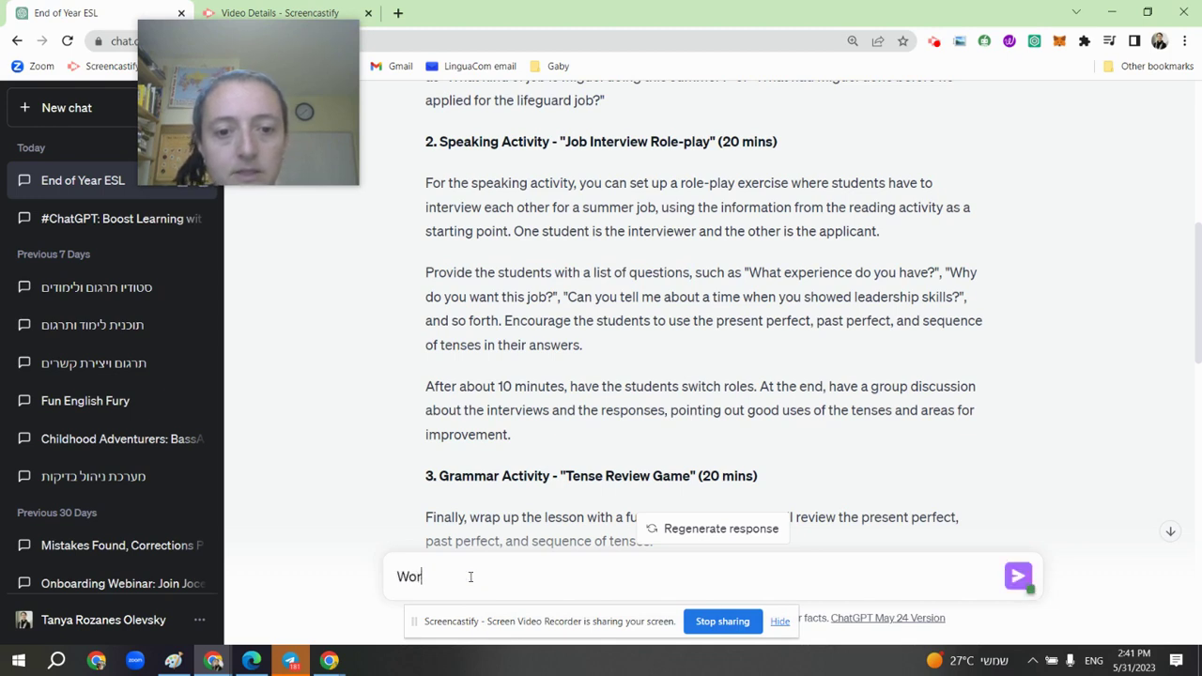
key(BackSpace)
key(BackSpace)
text(rite a li)
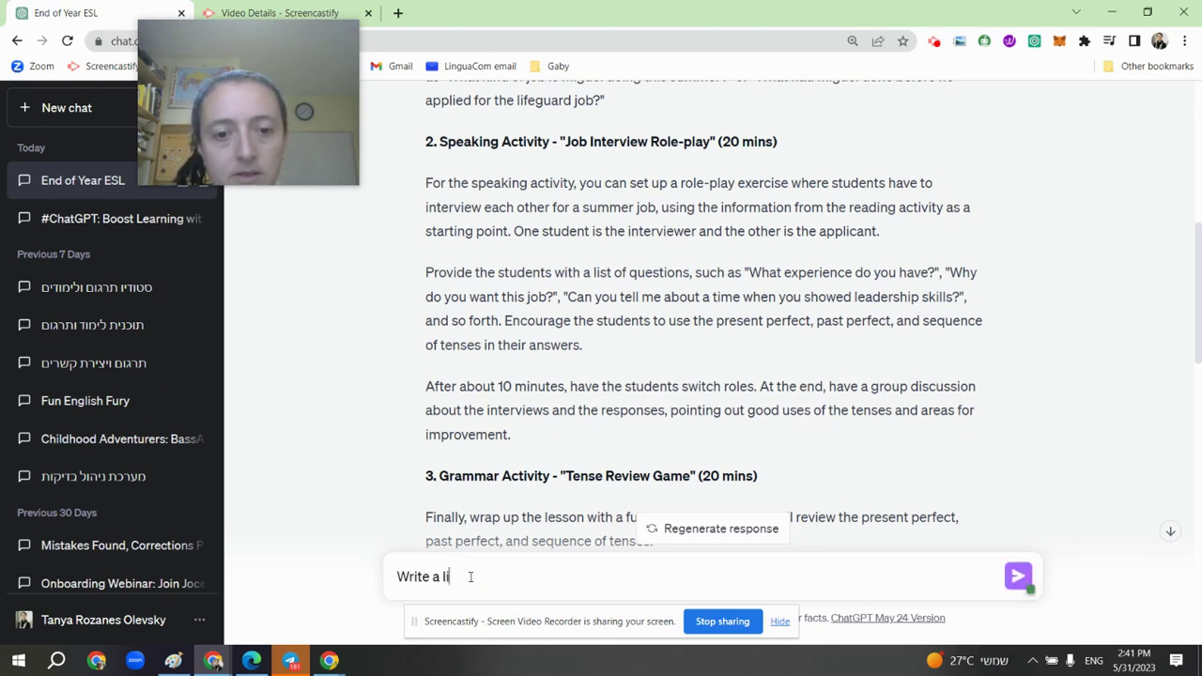
text(st of)
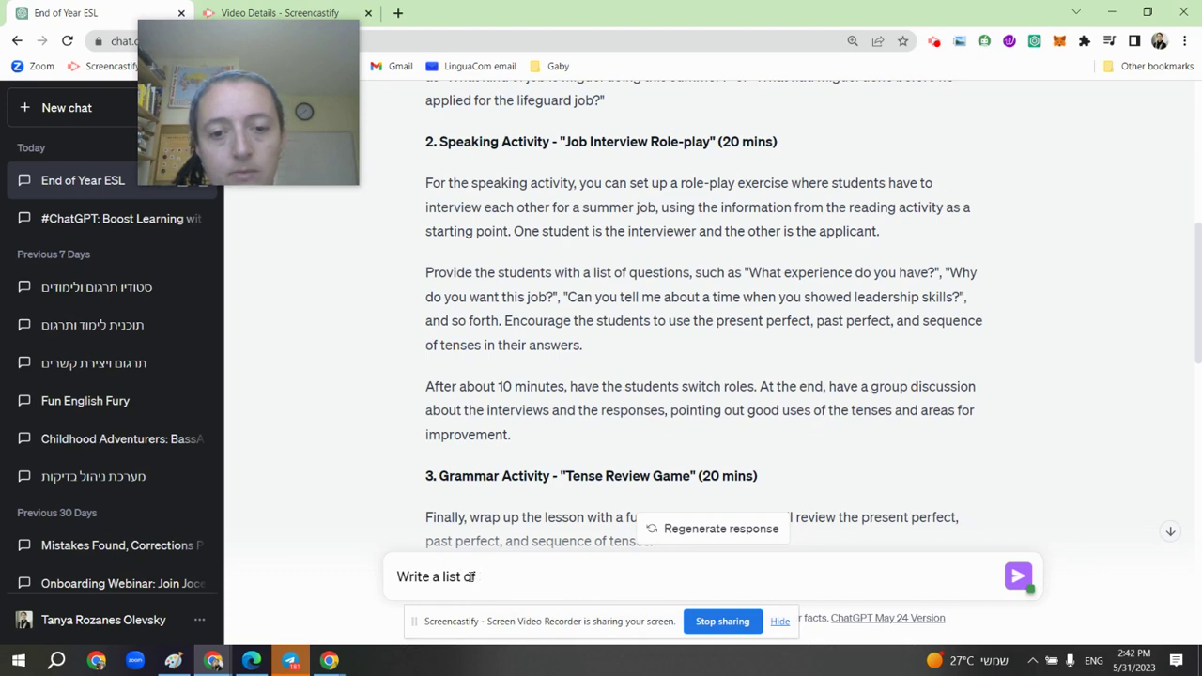
text( injob intervie)
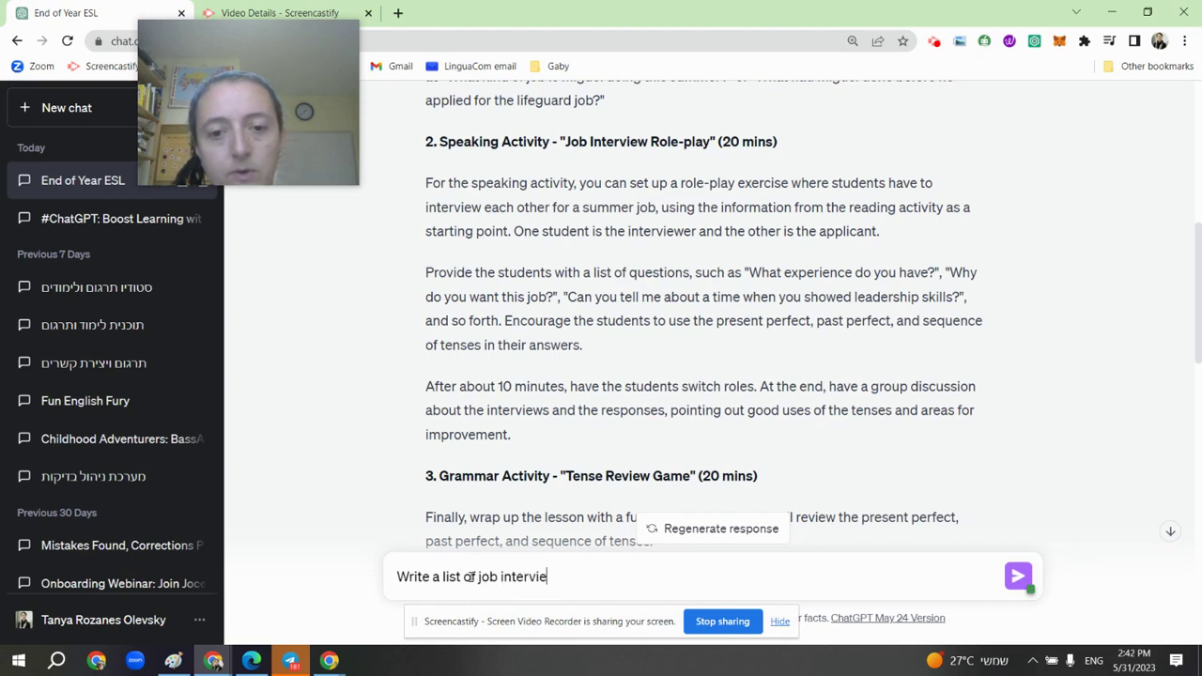
text(w questions)
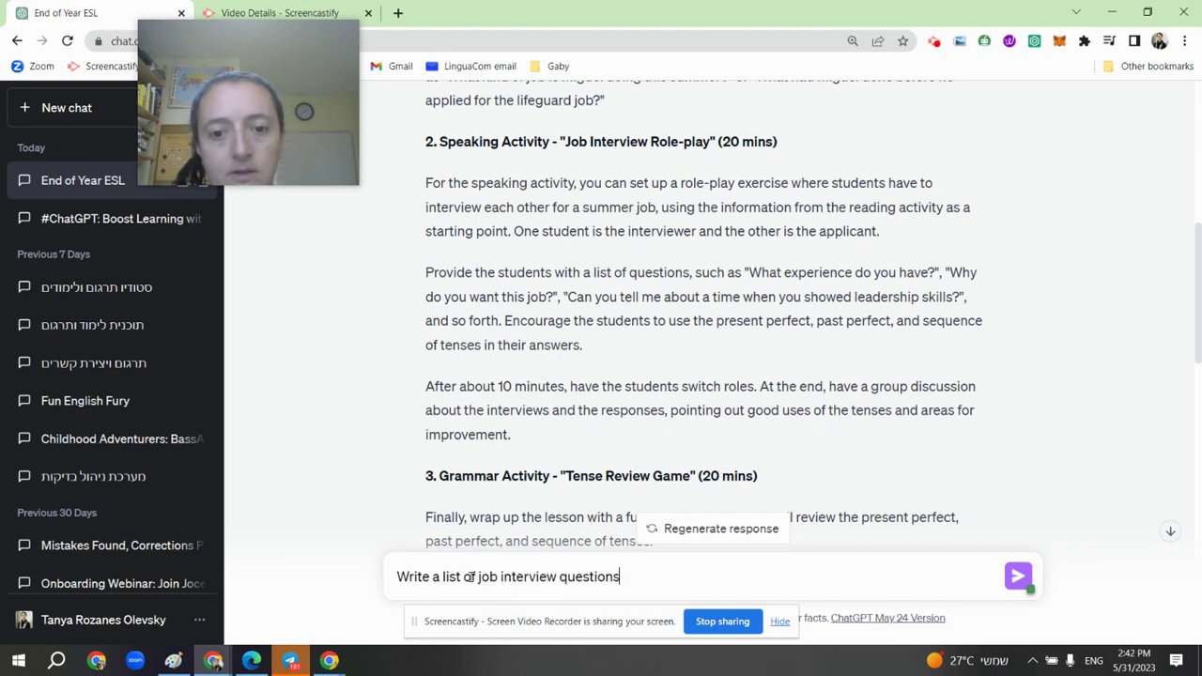
text( for act)
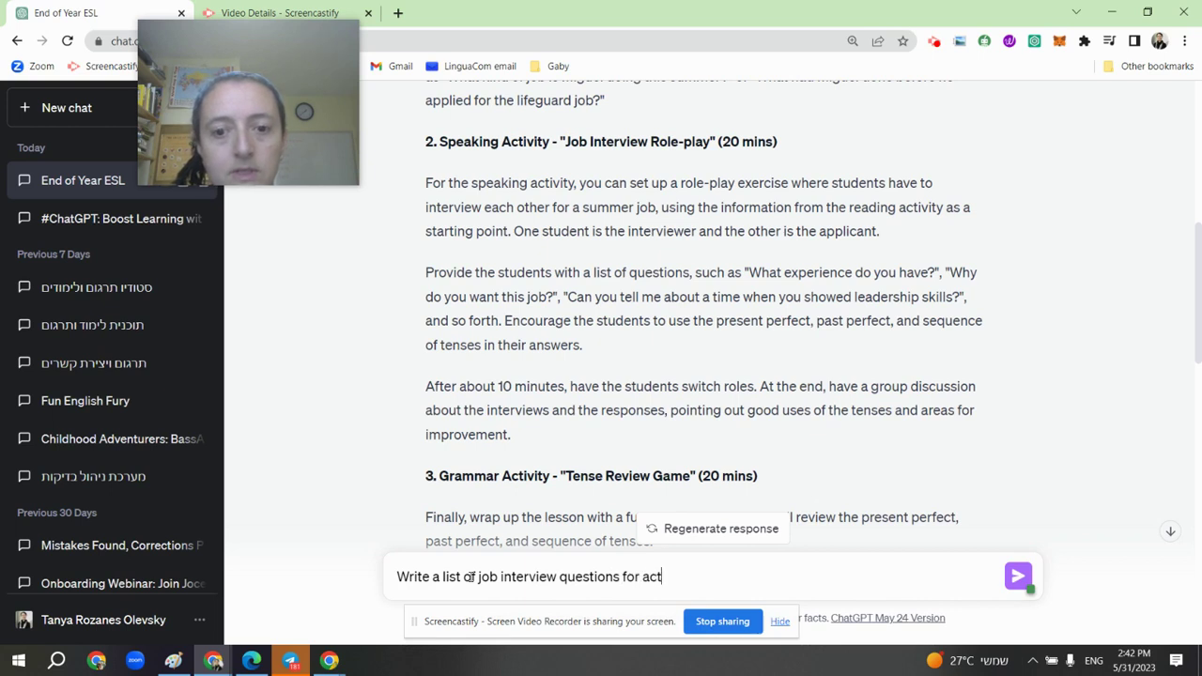
text(ivity )
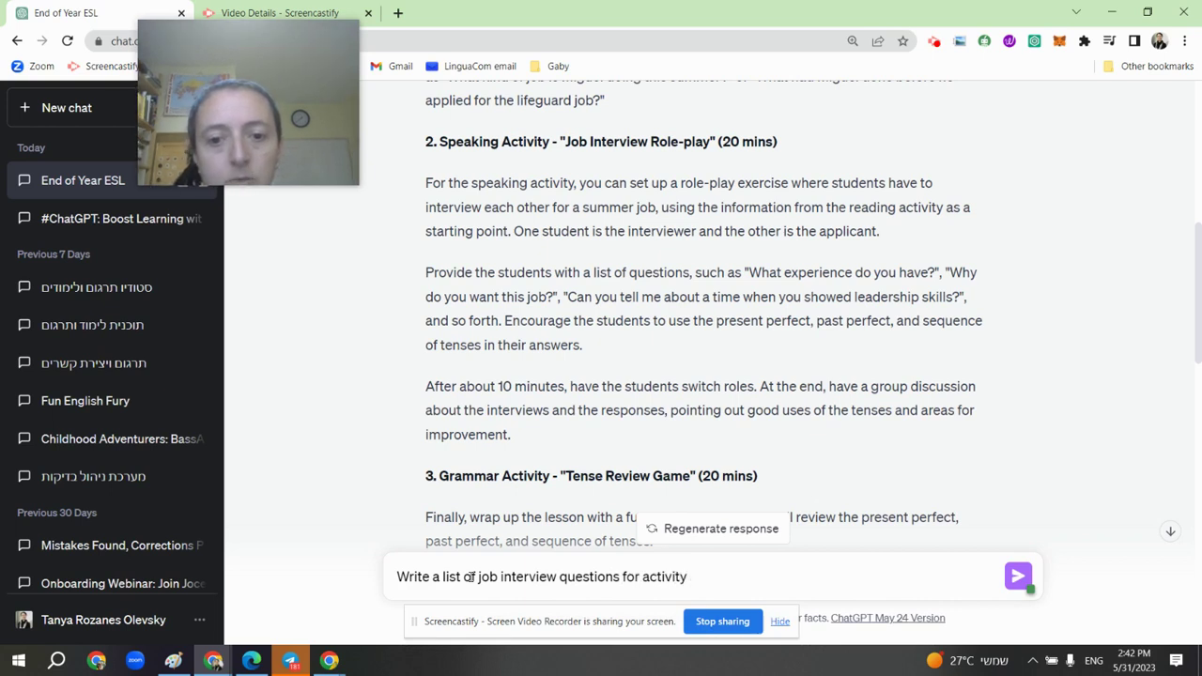
text(nu)
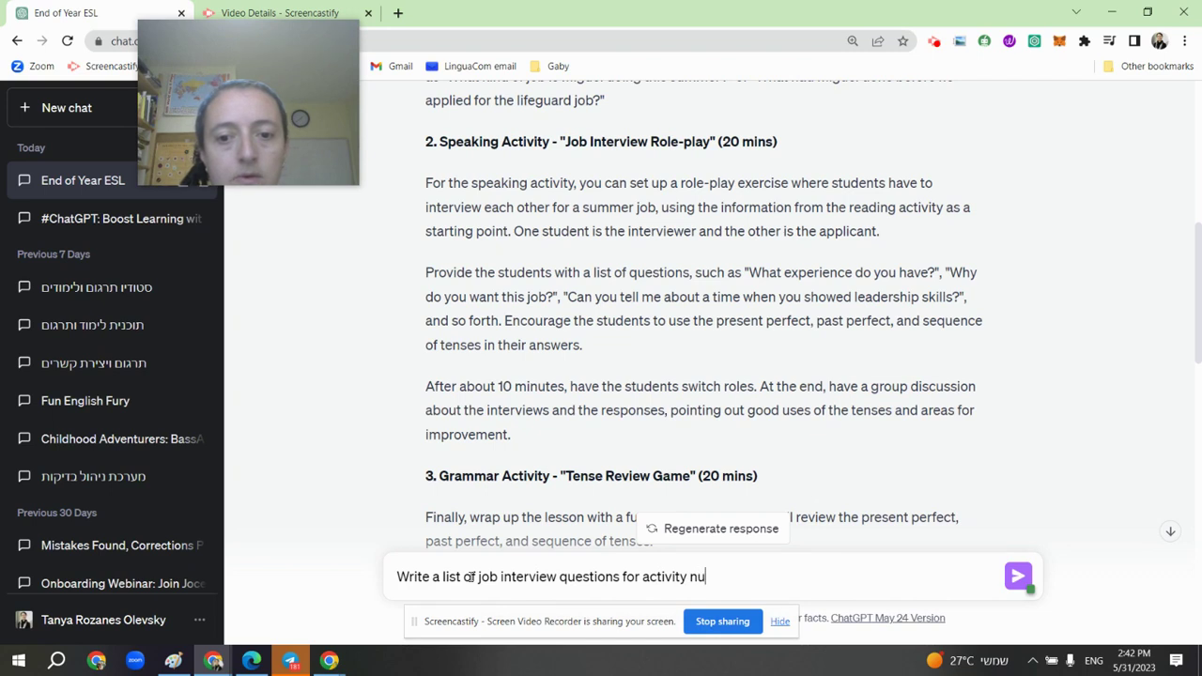
text(mber 2. 1)
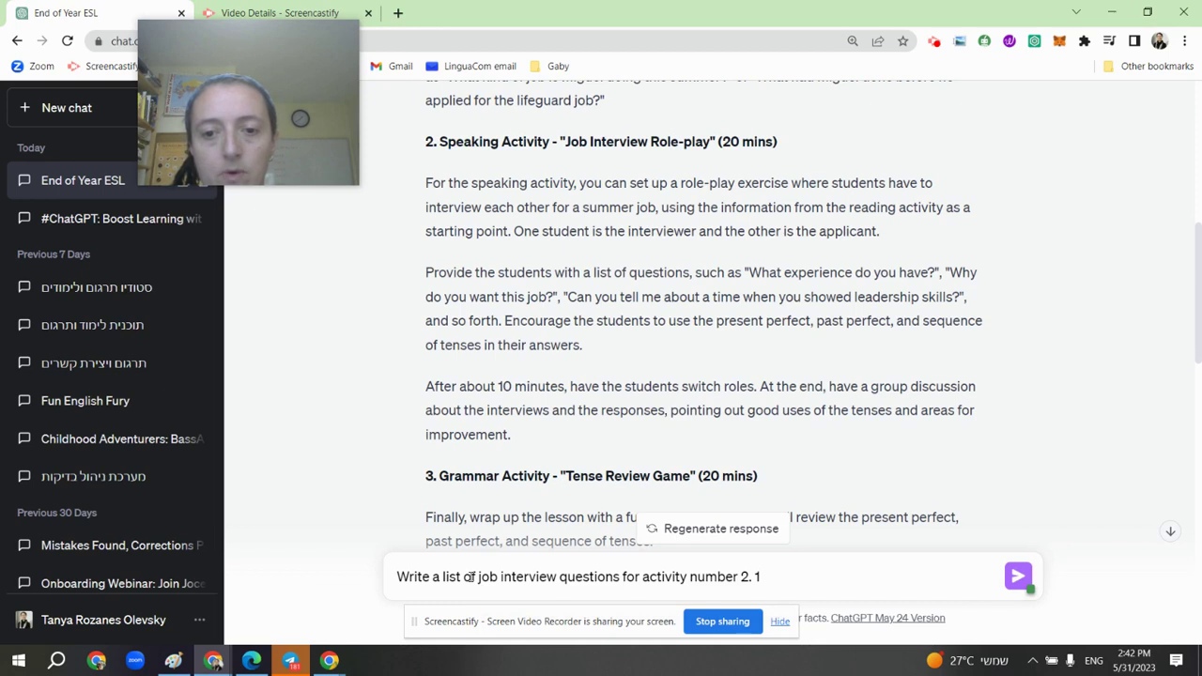
key(BackSpace)
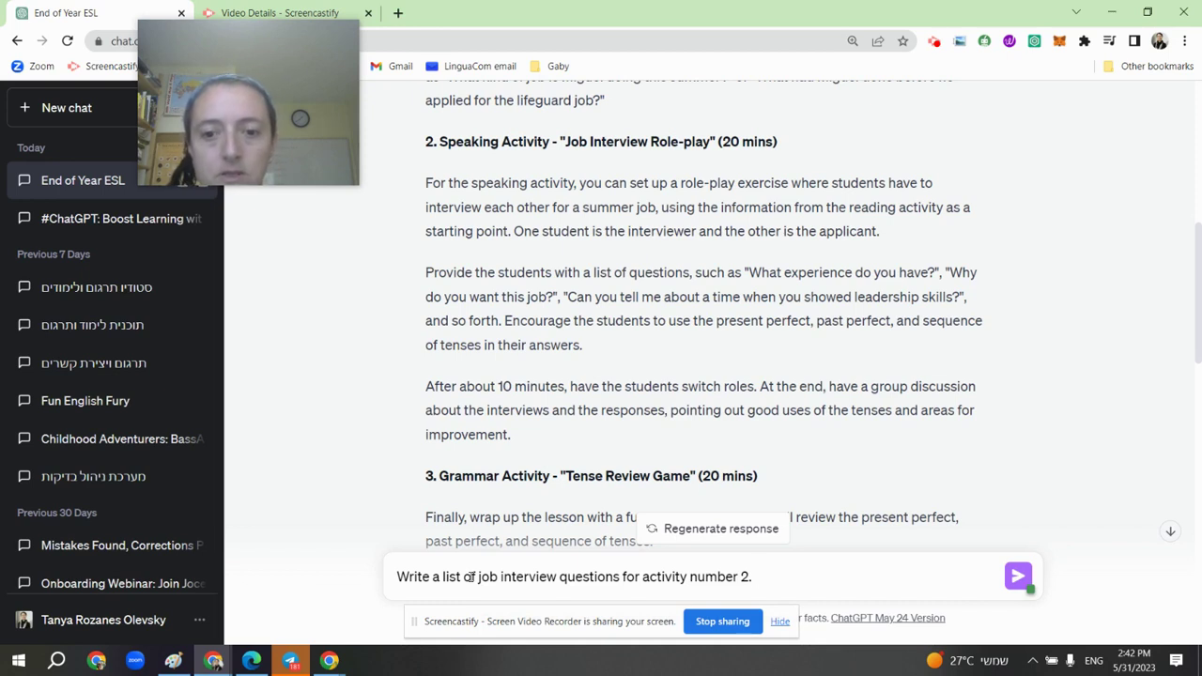
text(T)
key(BackSpace)
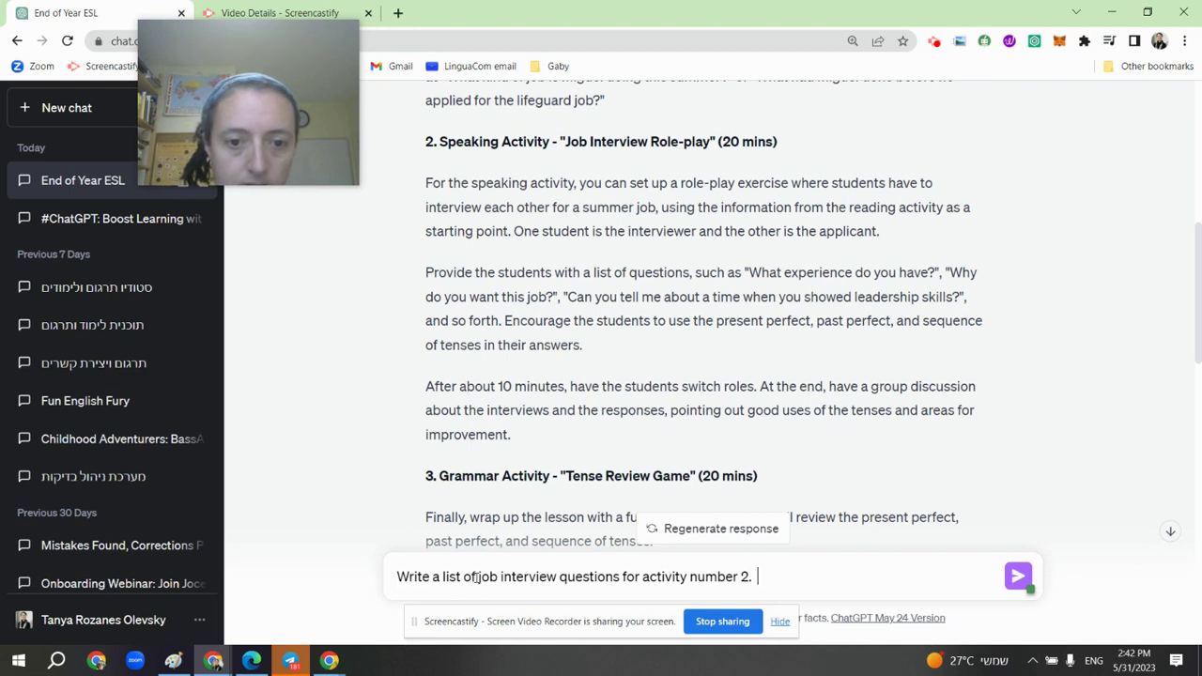
Insert the number 7 before "job interview questions" in the drafted request, send it and go to the reply
click(475, 577)
text(7)
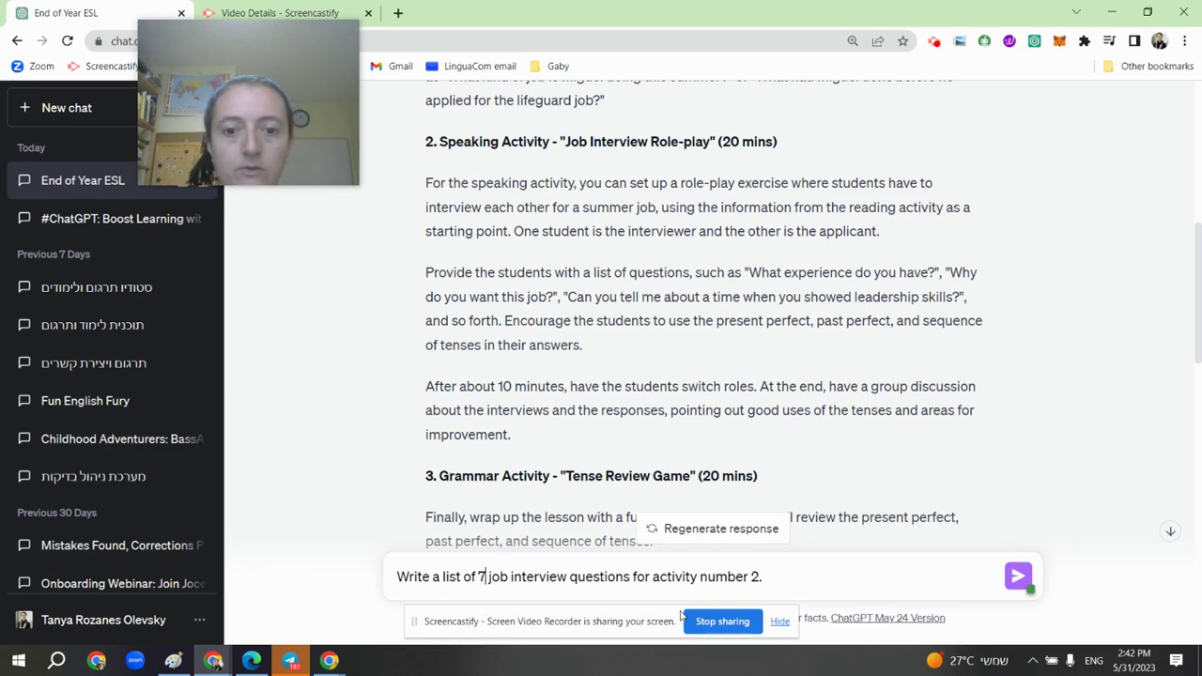
key(Return)
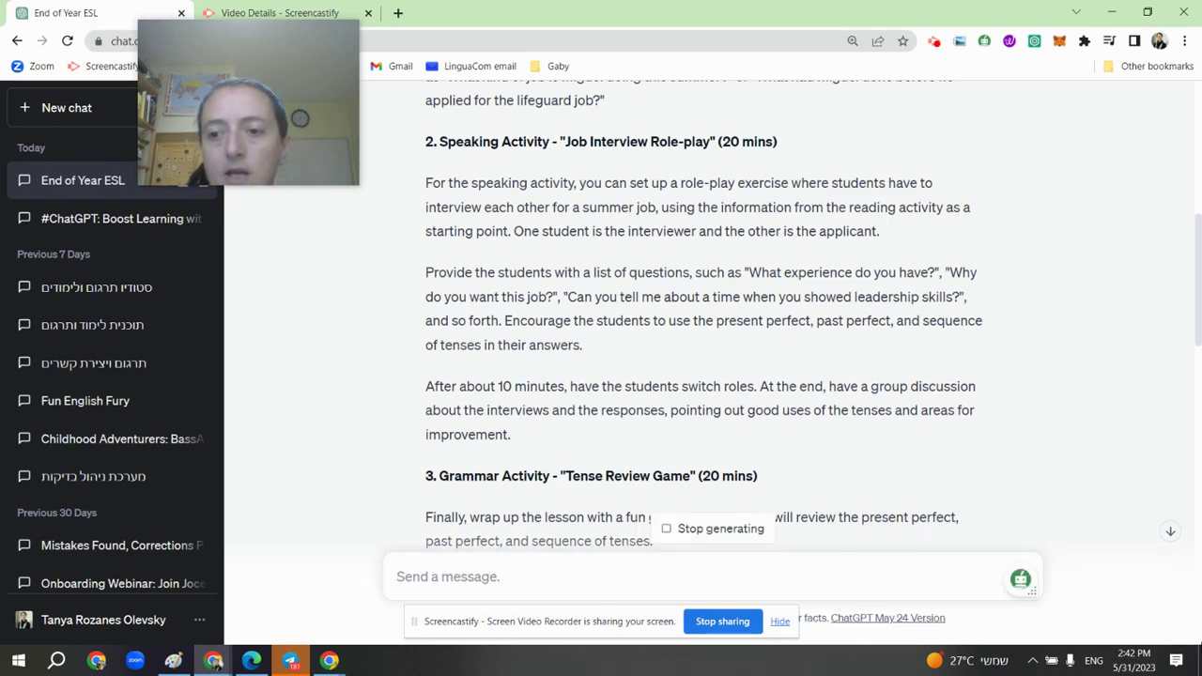
click(1170, 533)
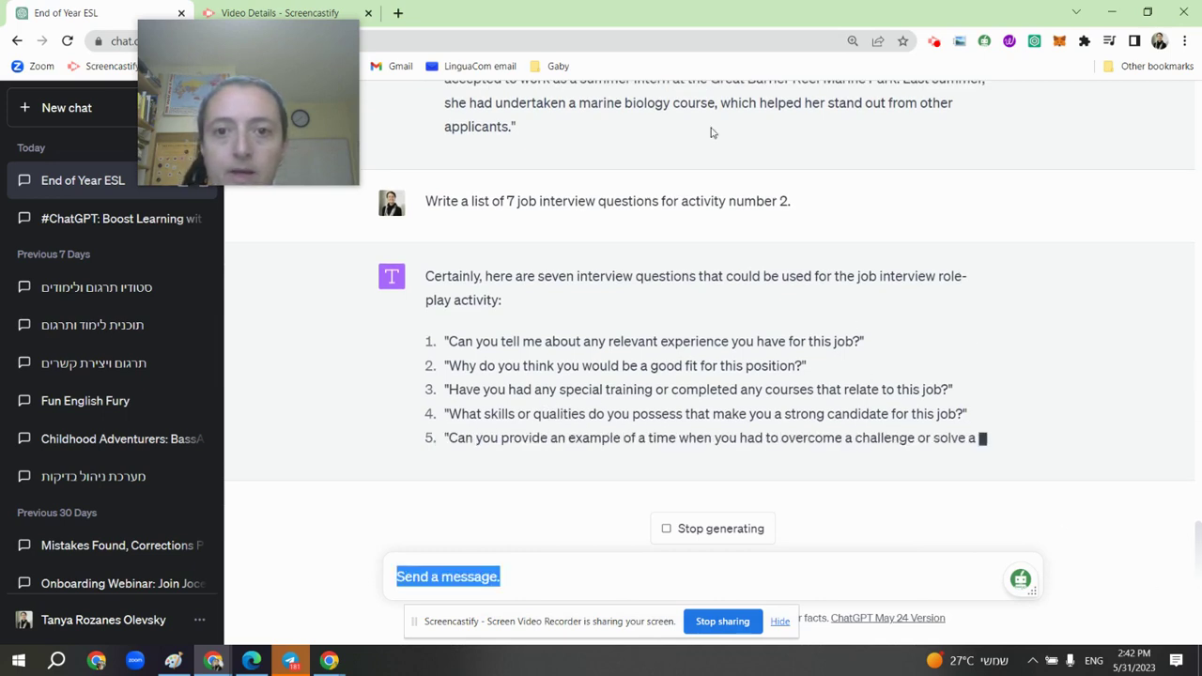
Review the Tense Review Game activity and copy its phrase "Write a list of 20 sentences" into a new message
scroll(701, 145, up, 5)
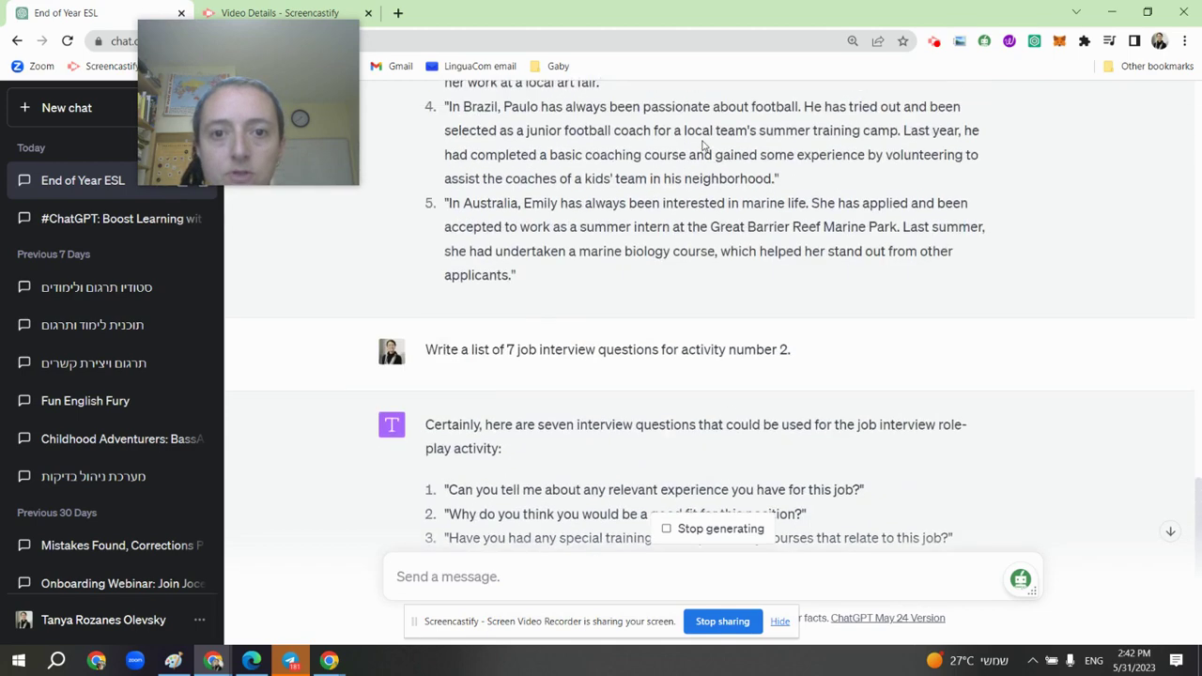
scroll(702, 146, up, 5)
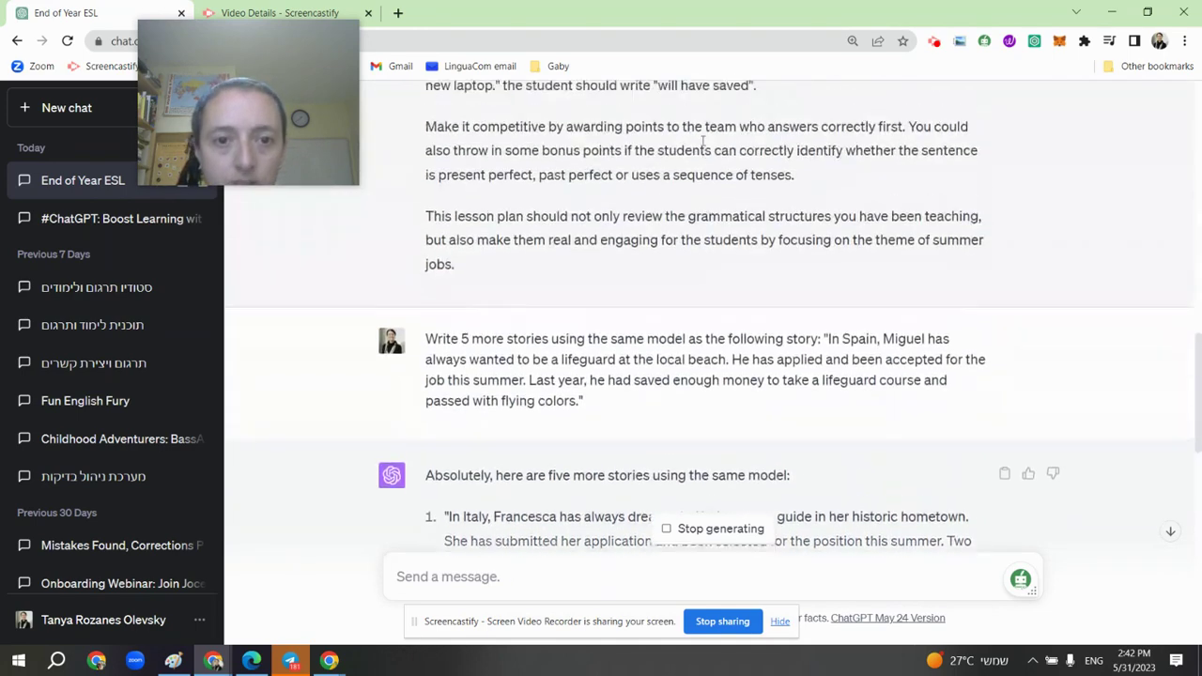
scroll(702, 143, up, 1)
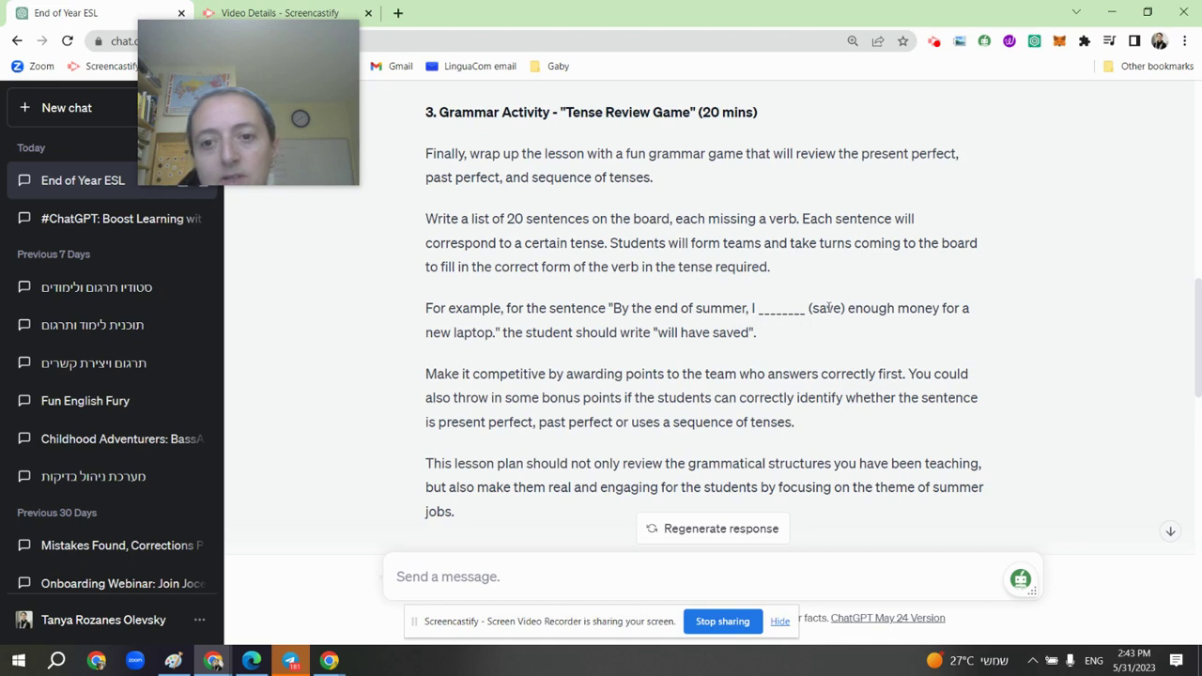
drag(812, 308, 845, 308)
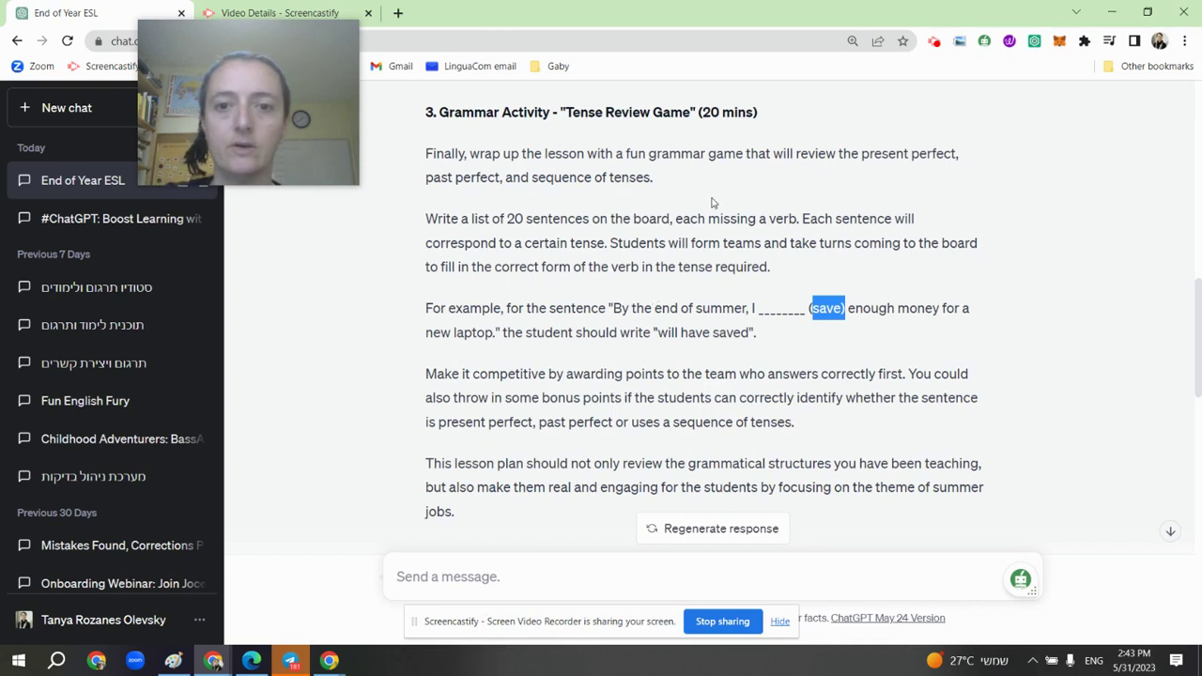
drag(427, 219, 592, 219)
key(ctrl+c)
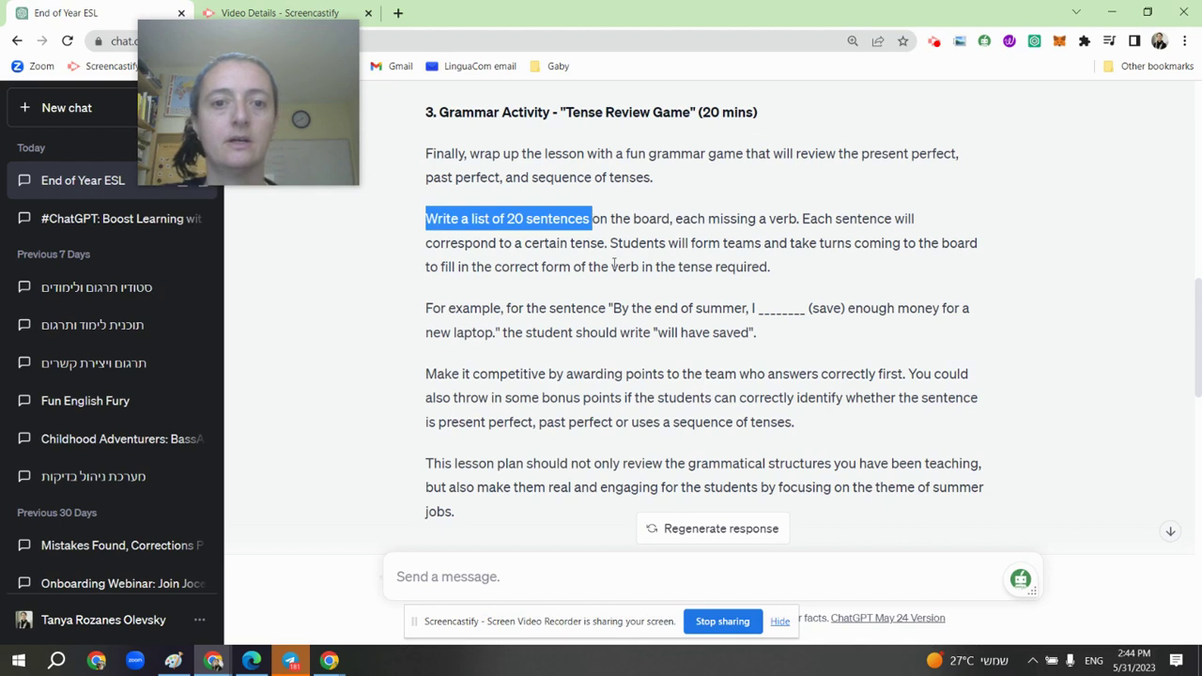
click(441, 575)
key(ctrl+v)
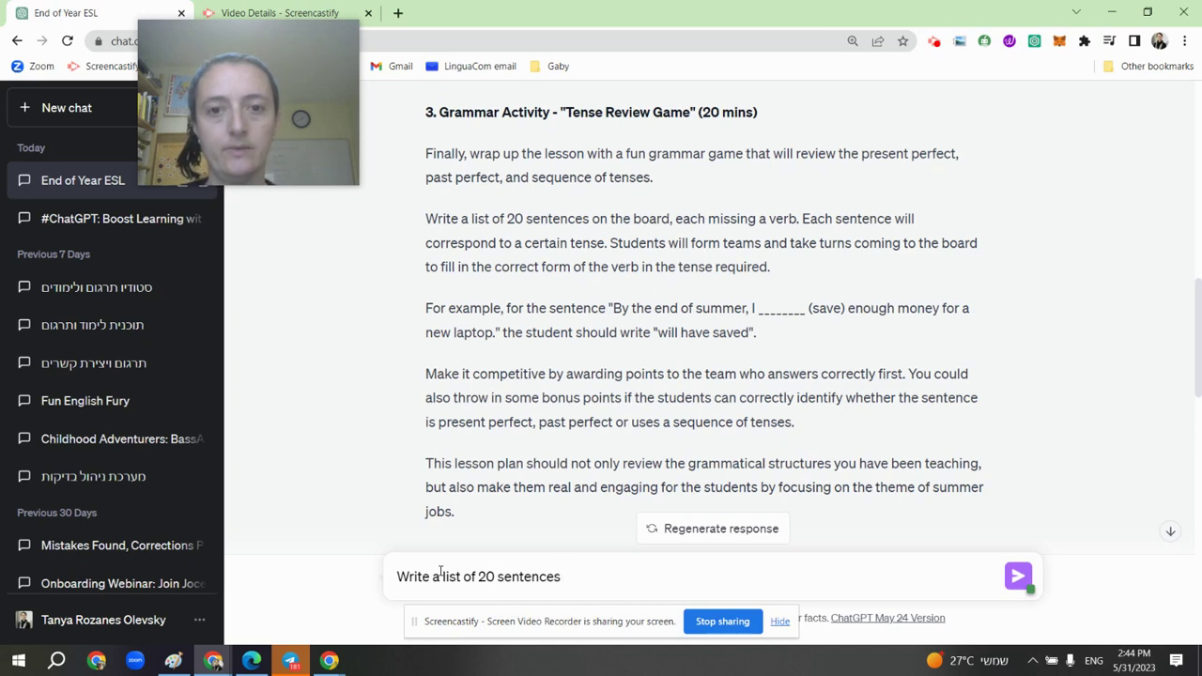
Continue the message with "for a gap-filling exercises focused on the present perfect,"
text(w)
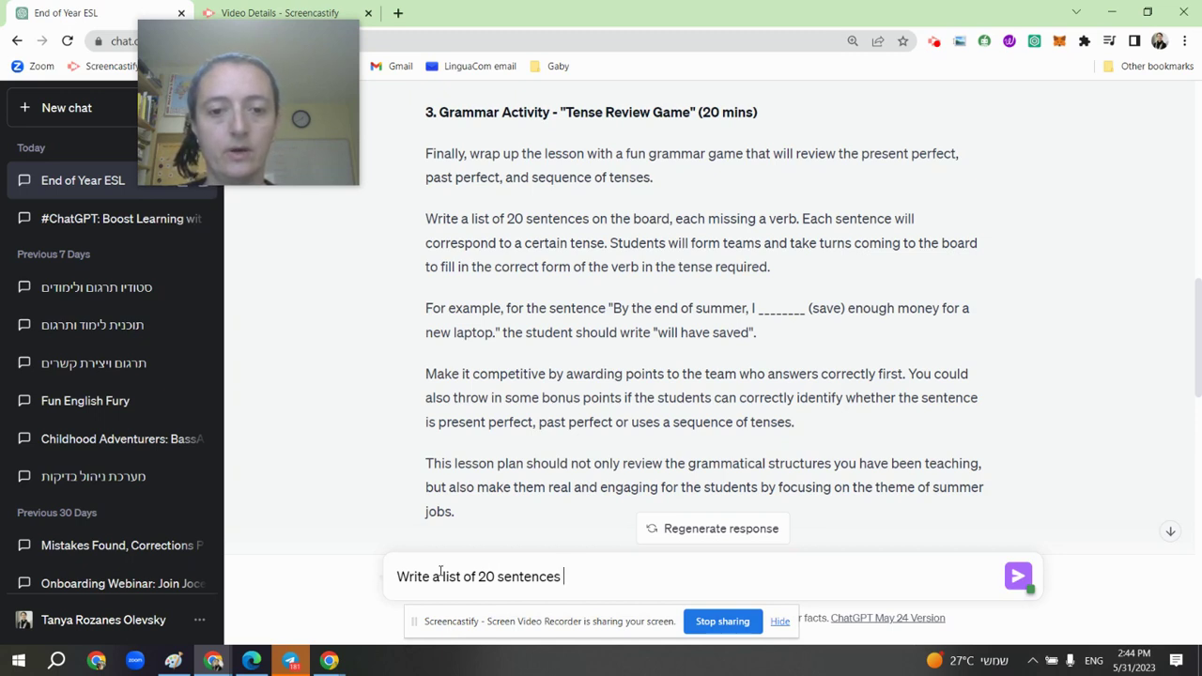
text(or a )
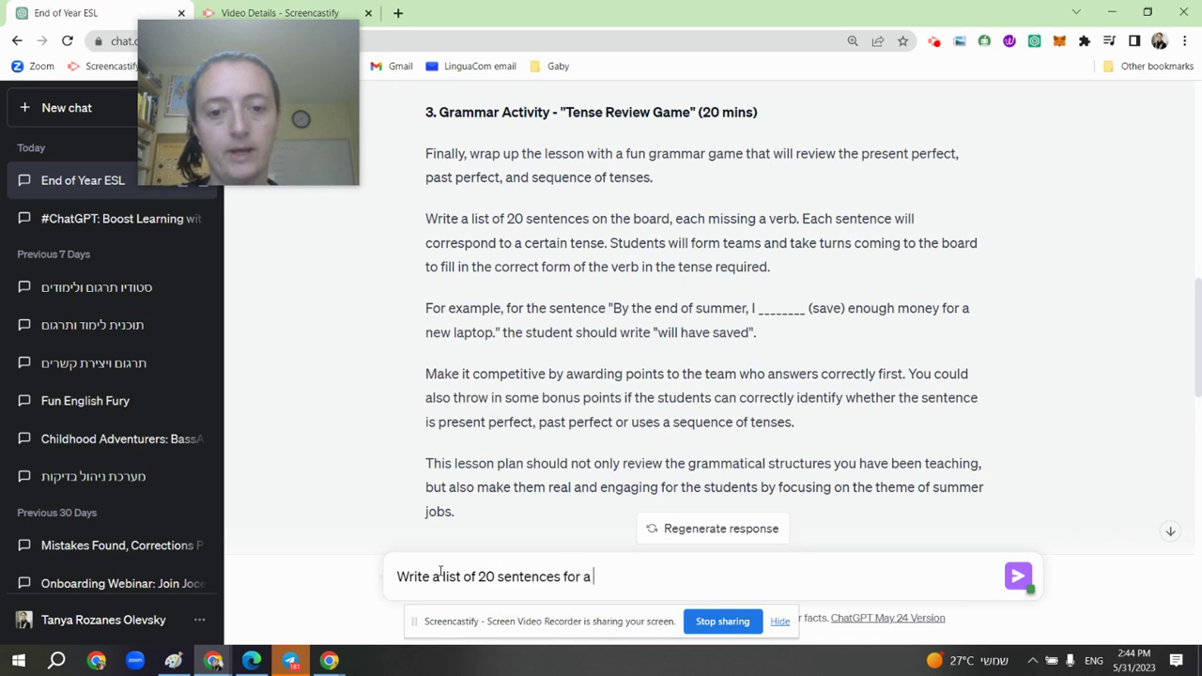
text(gap-fi)
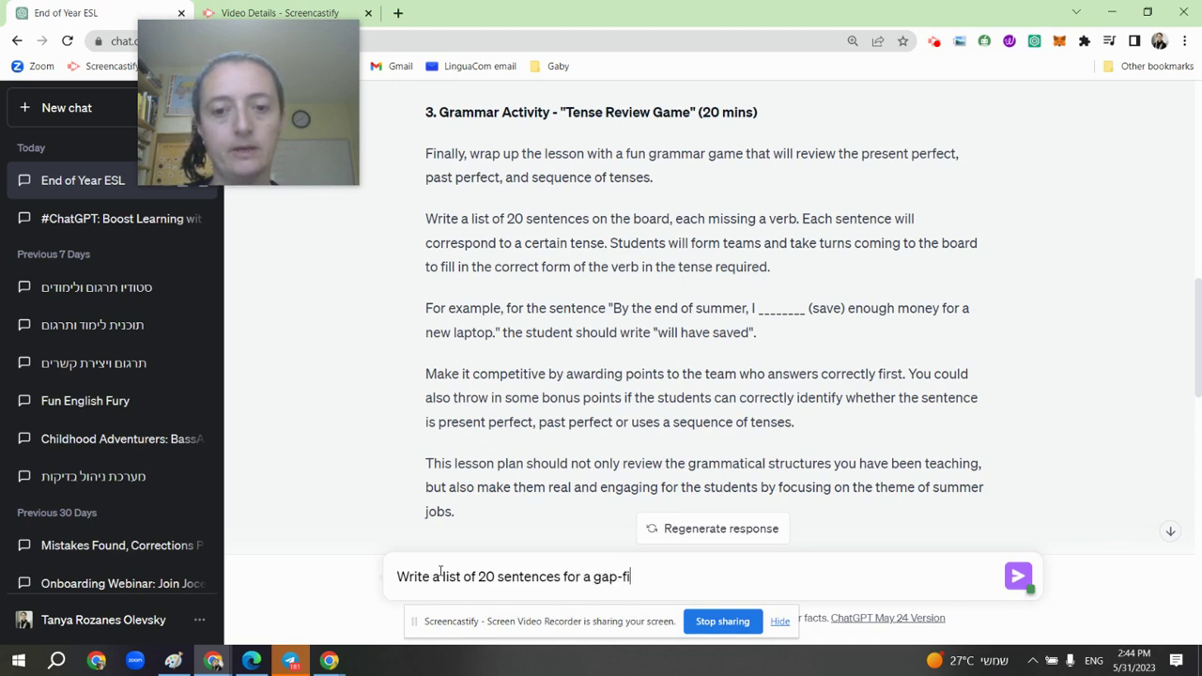
text(lling ex)
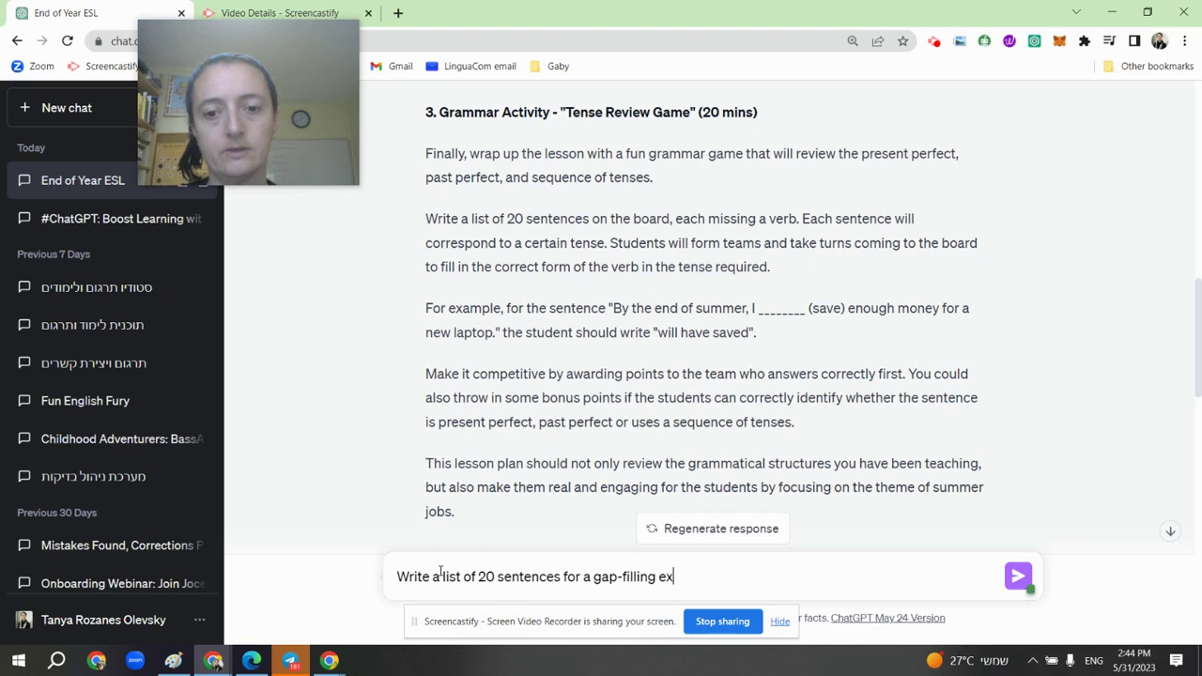
text(ercises foc)
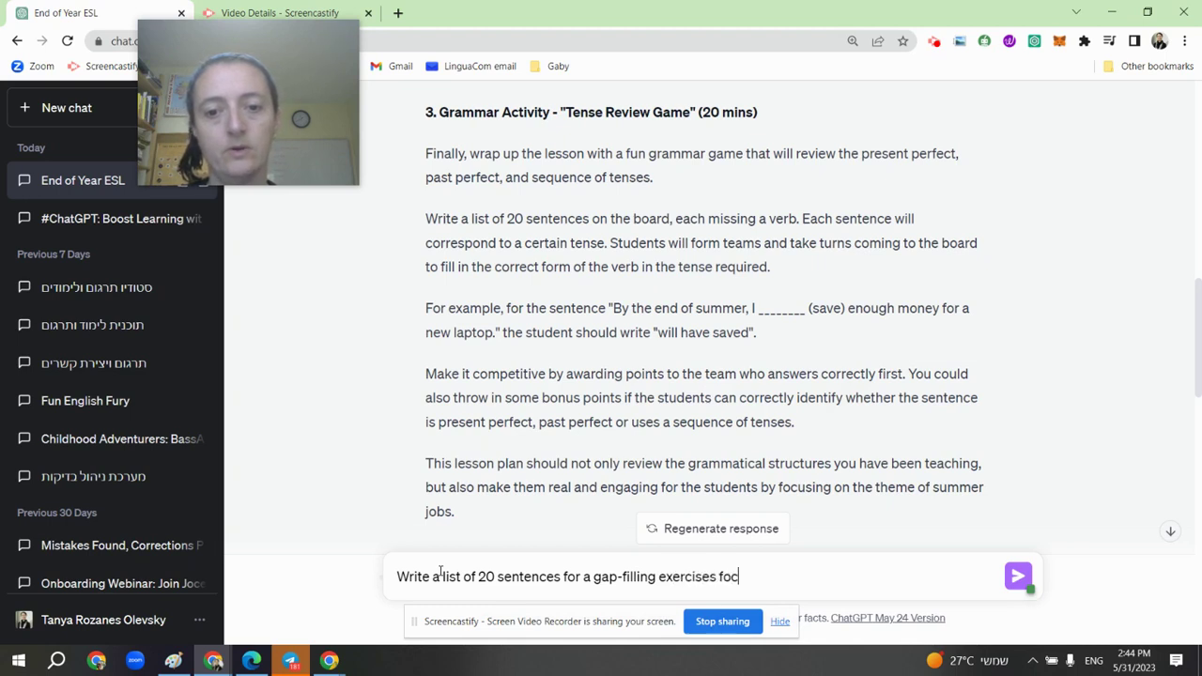
text(used on the )
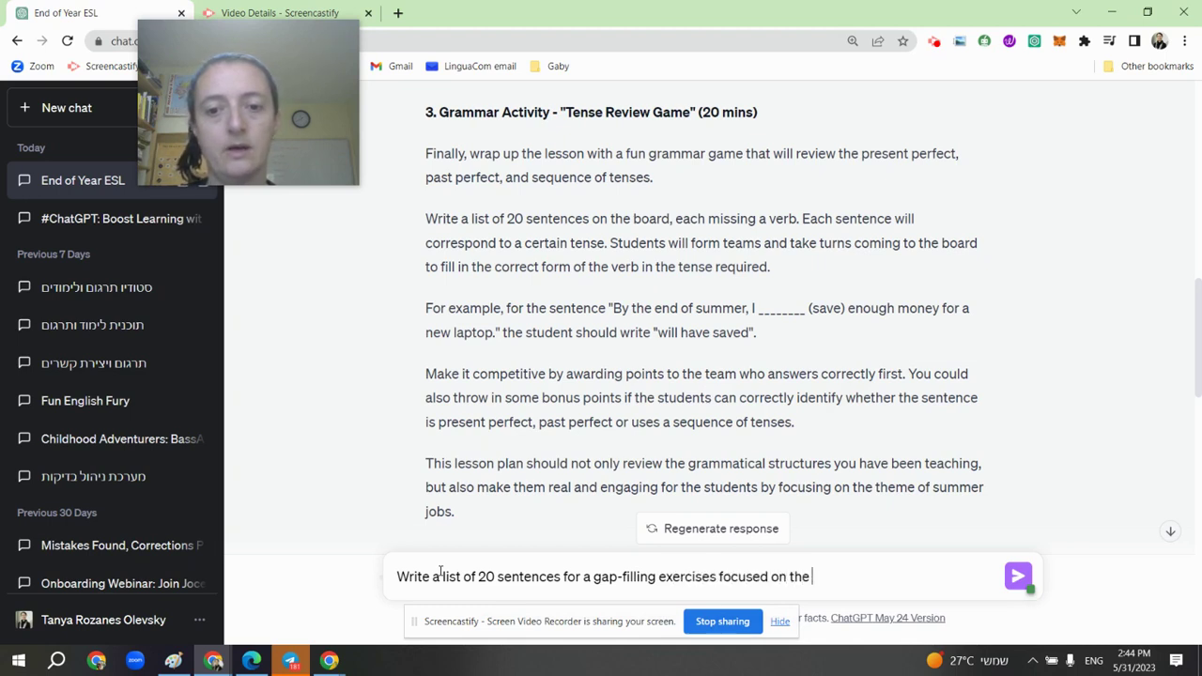
text(present per)
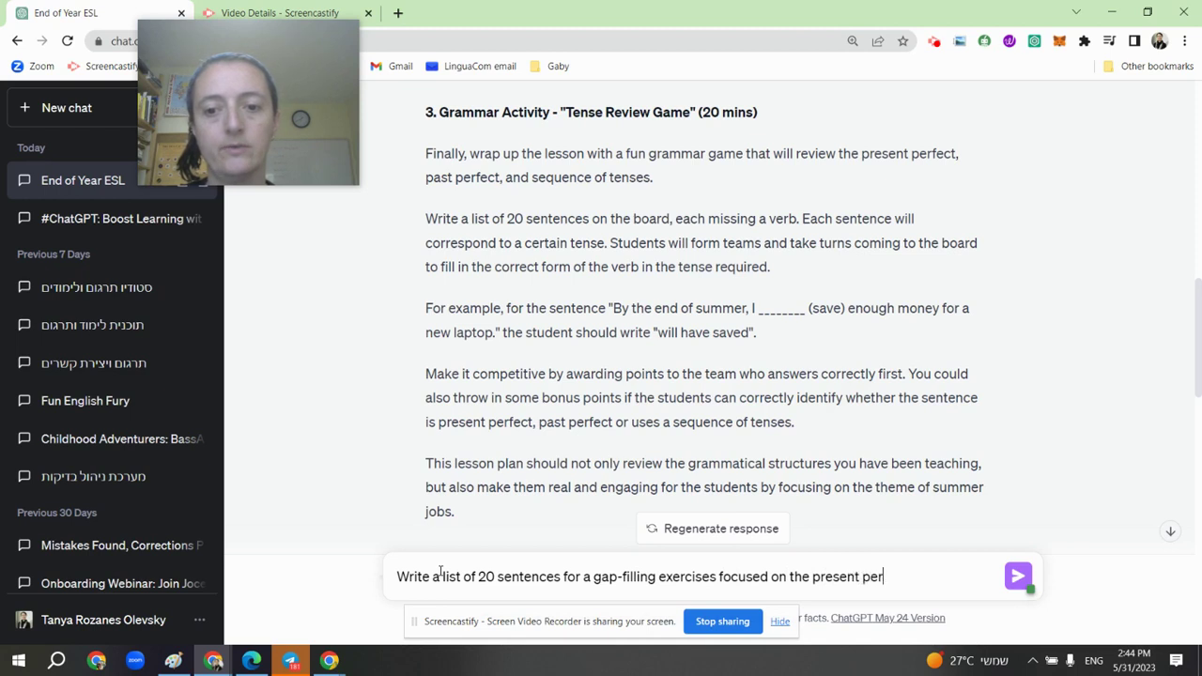
text(fect, )
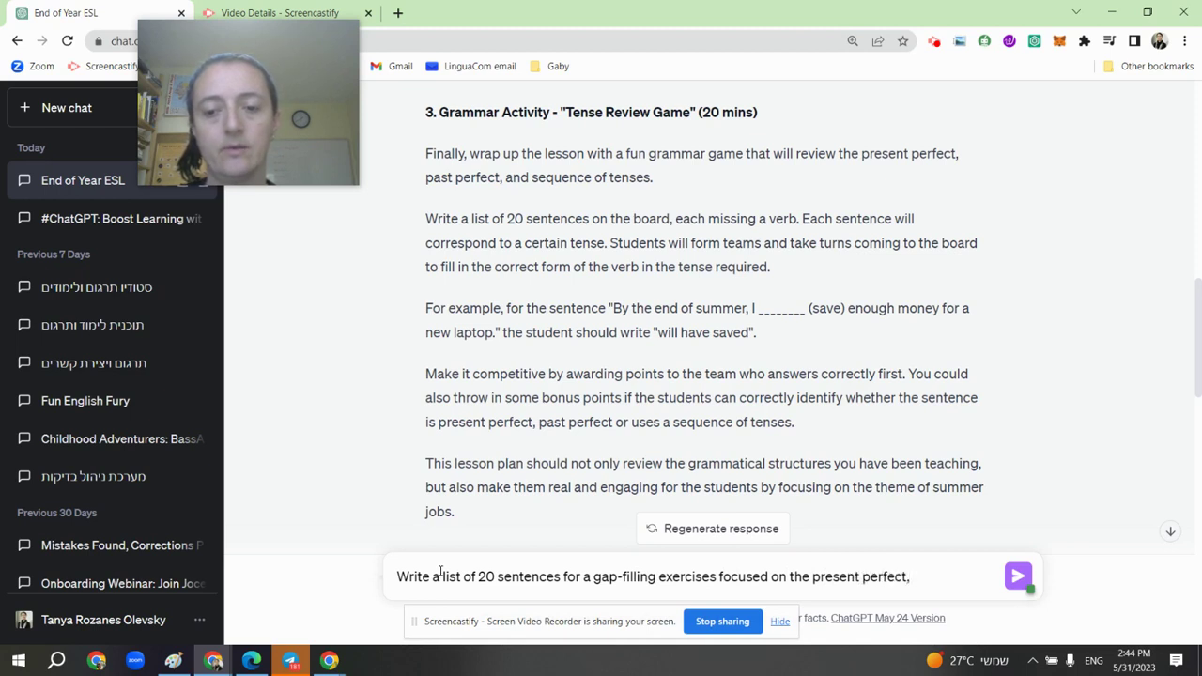
Finish the request with "the past perfect, and the sequence of tenses.", send it and go to the reply
text(the past f)
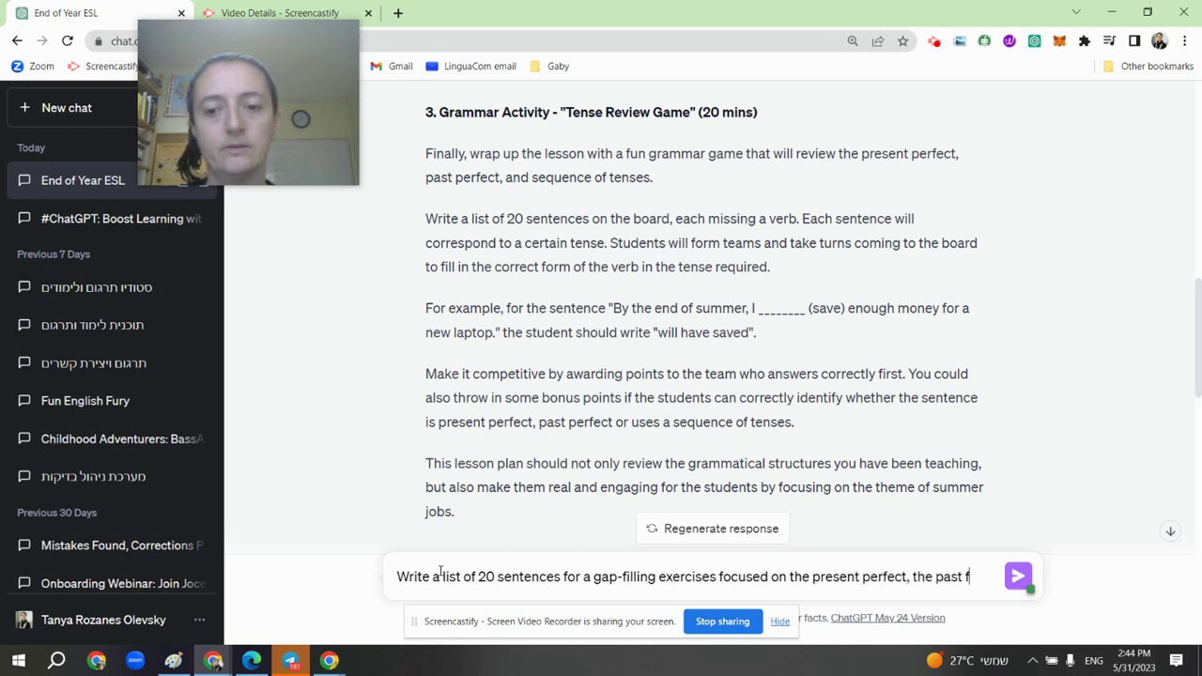
key(BackSpace)
text(perfect an)
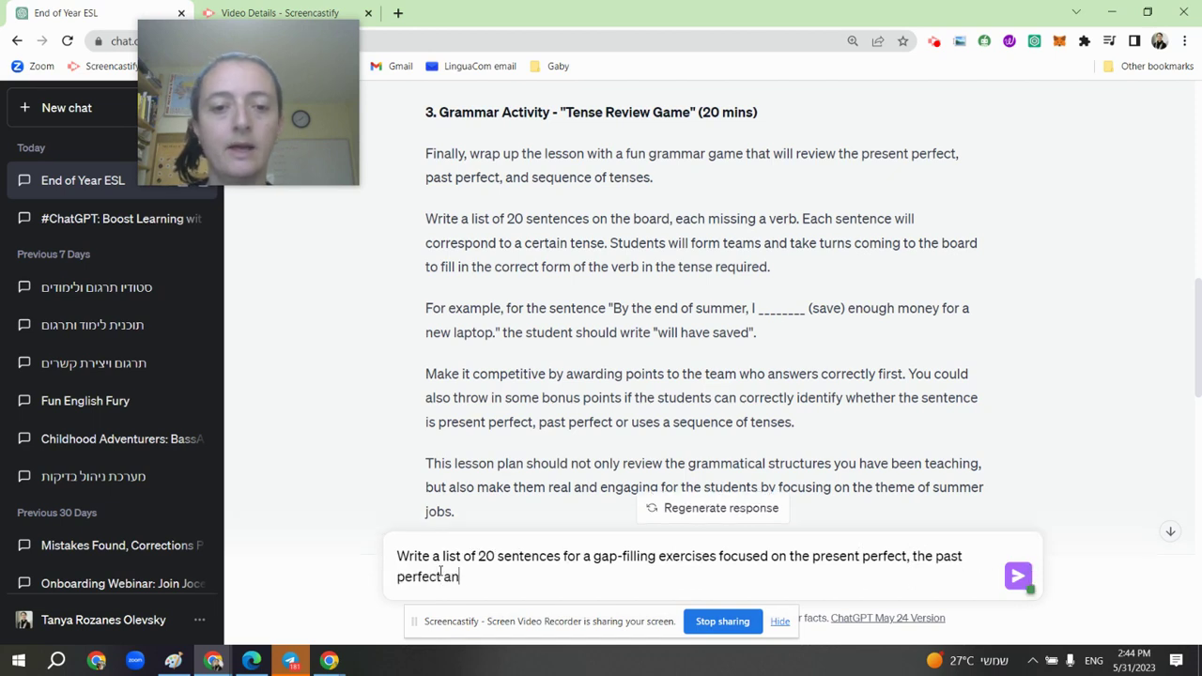
text(d )
text(, )
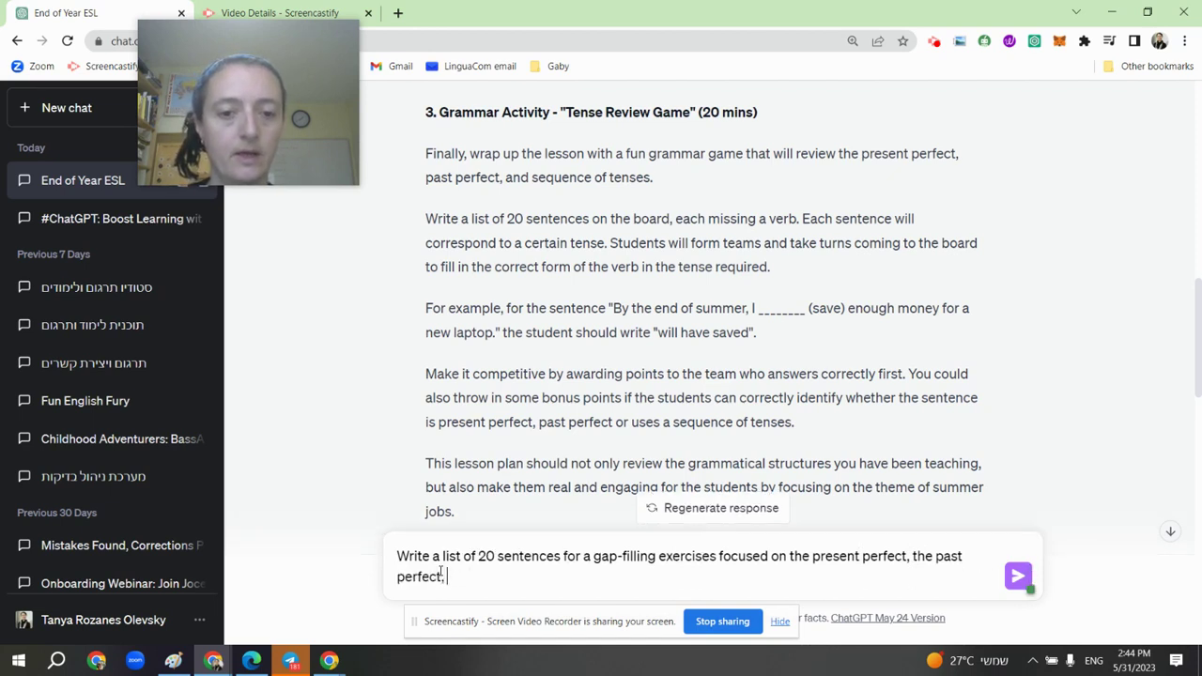
text(and the se)
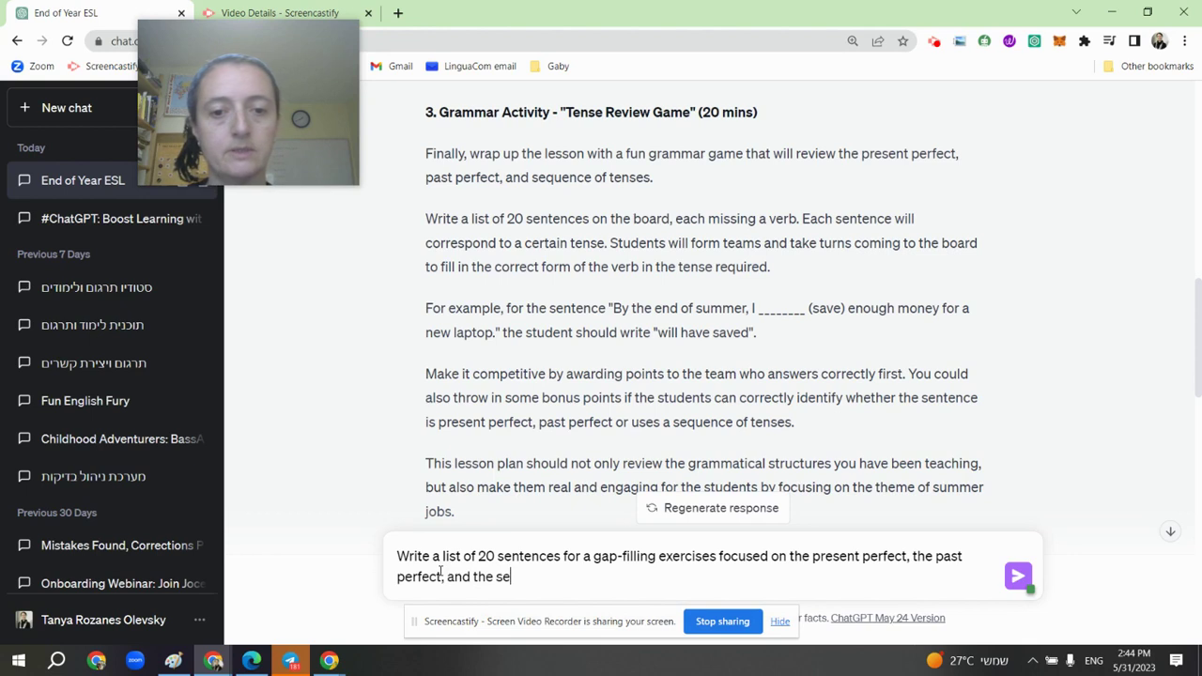
text(quence of tenses.)
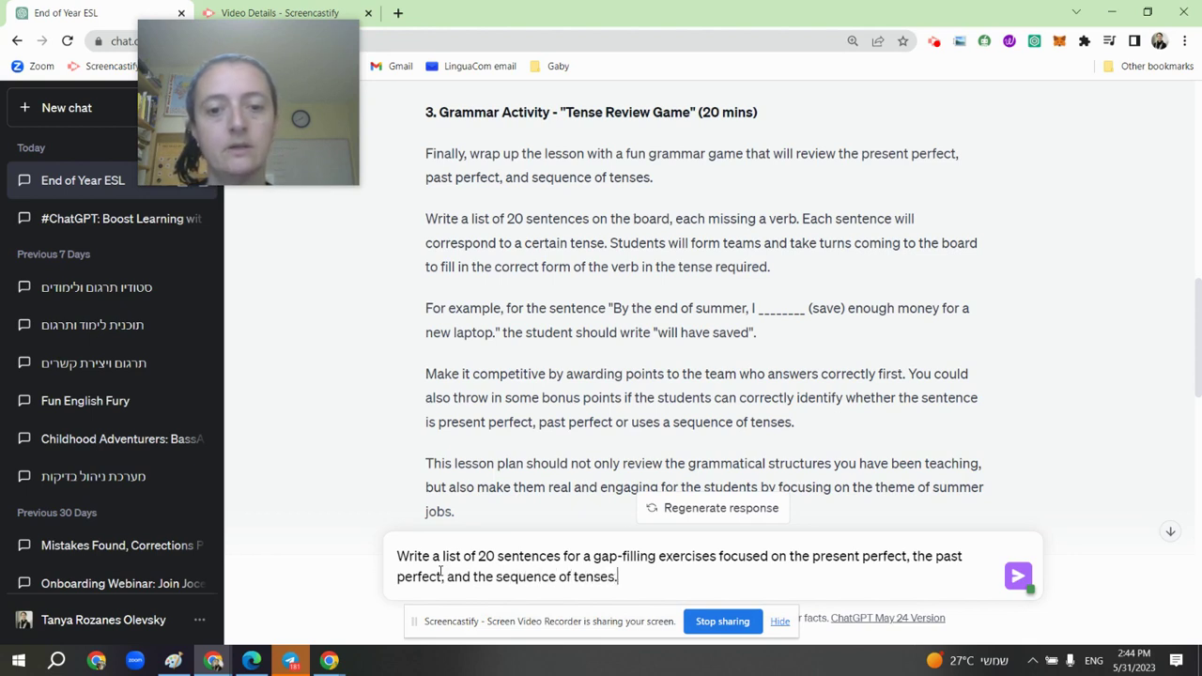
key(Return)
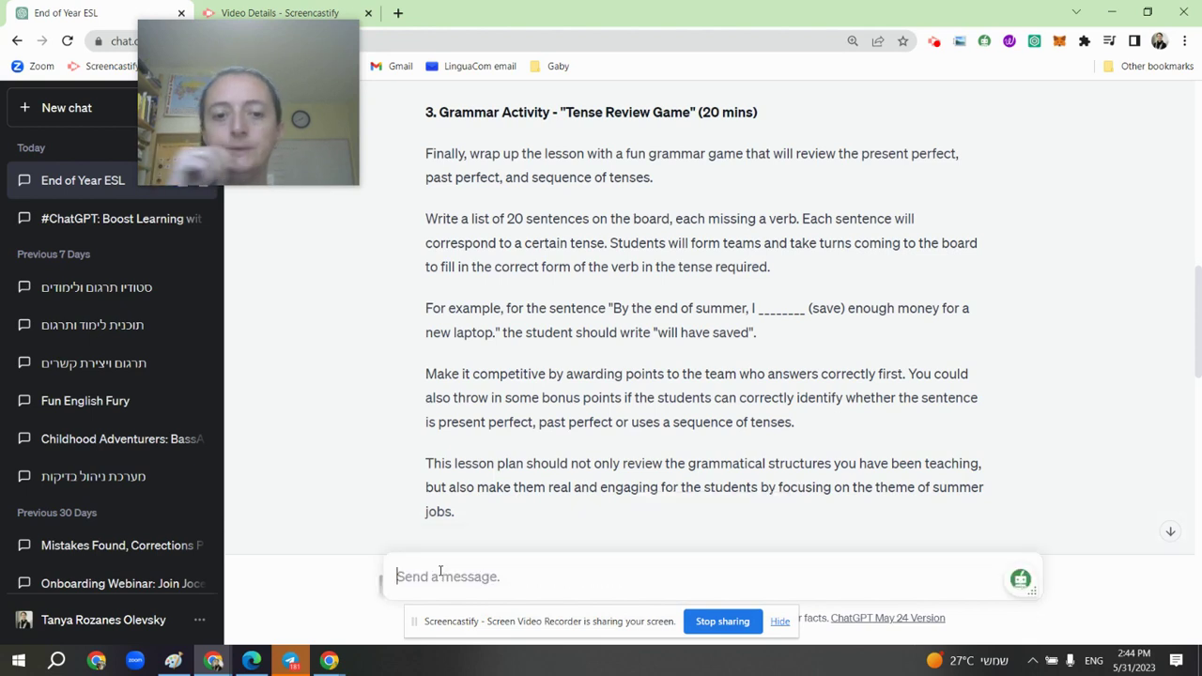
click(1173, 532)
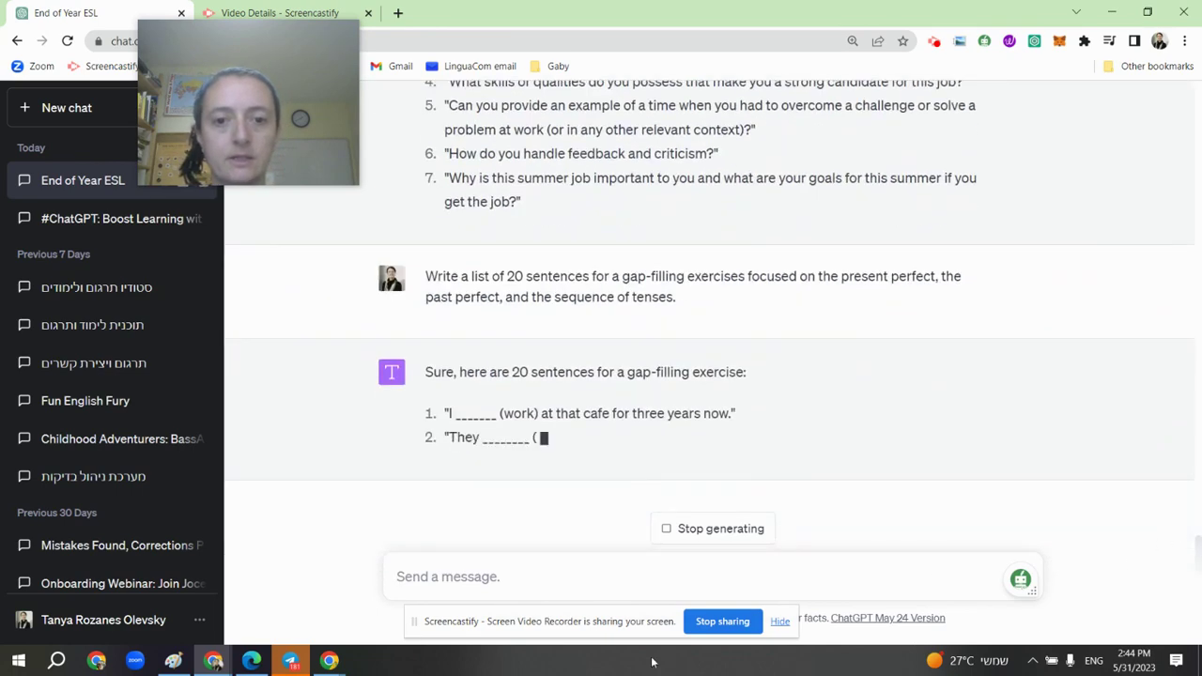